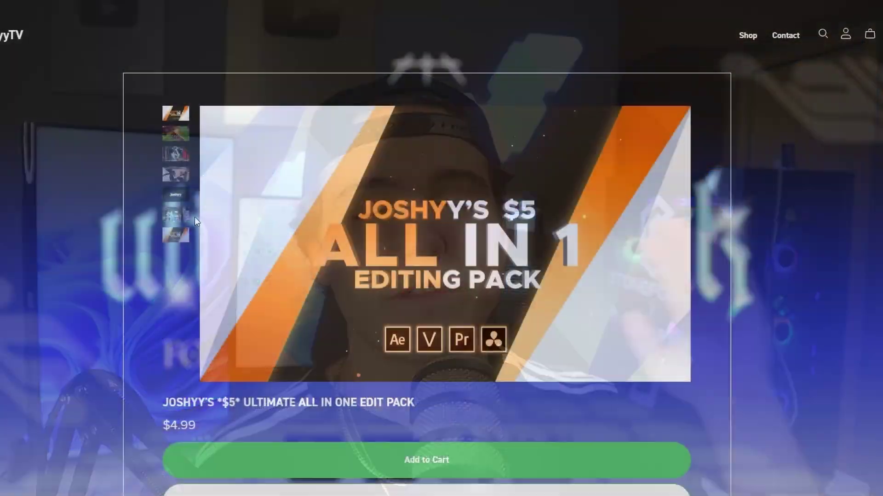
scroll(195, 217, down, 10)
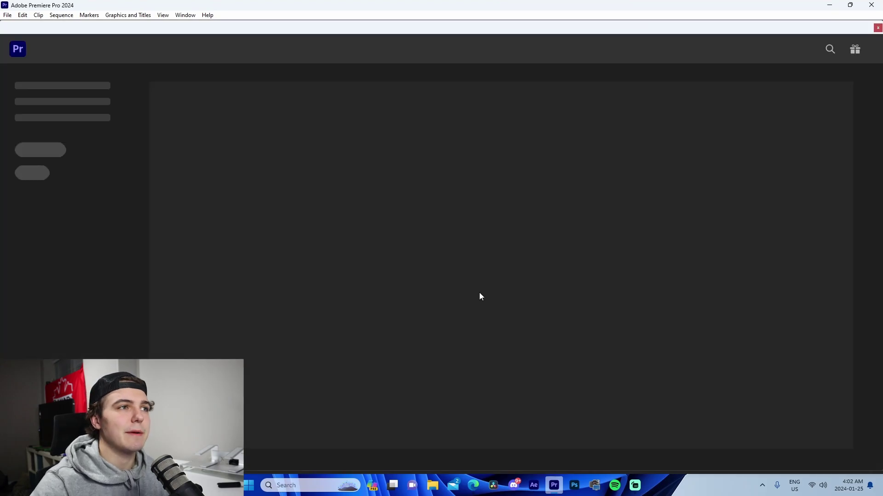
- Create a new project named FortniteMontageTes in the current project location
click(33, 88)
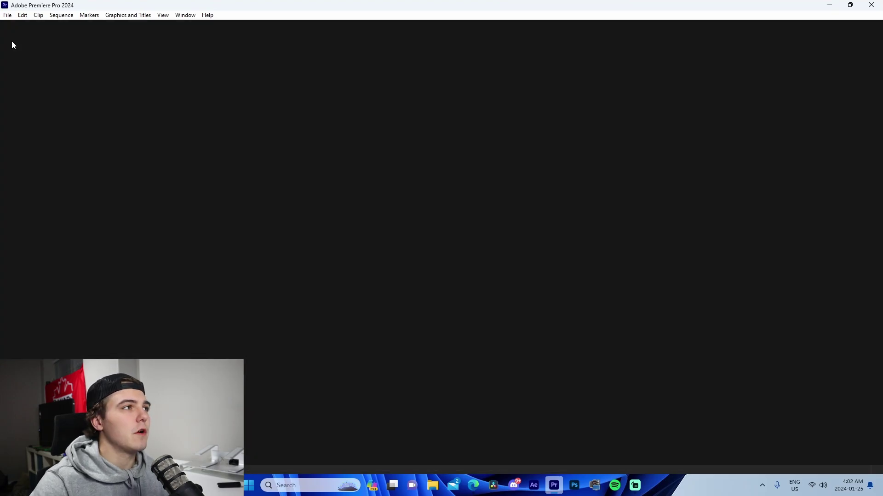
click(8, 16)
mouse_move(27, 29)
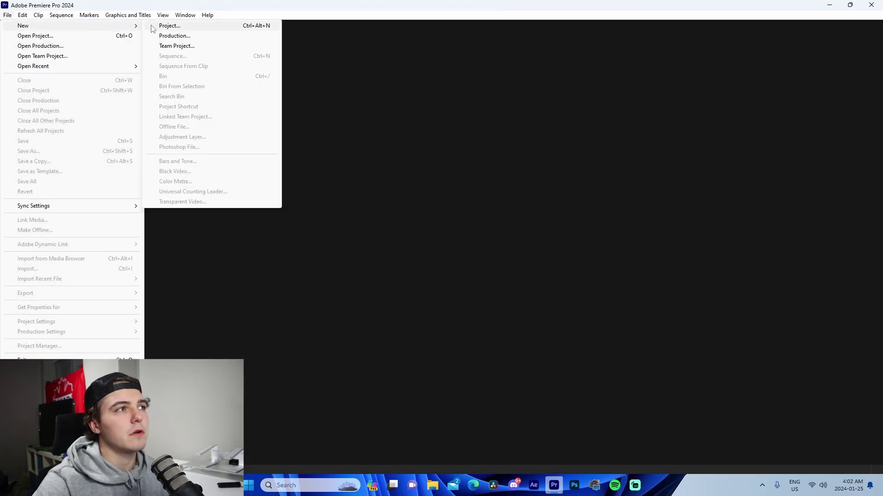
click(160, 26)
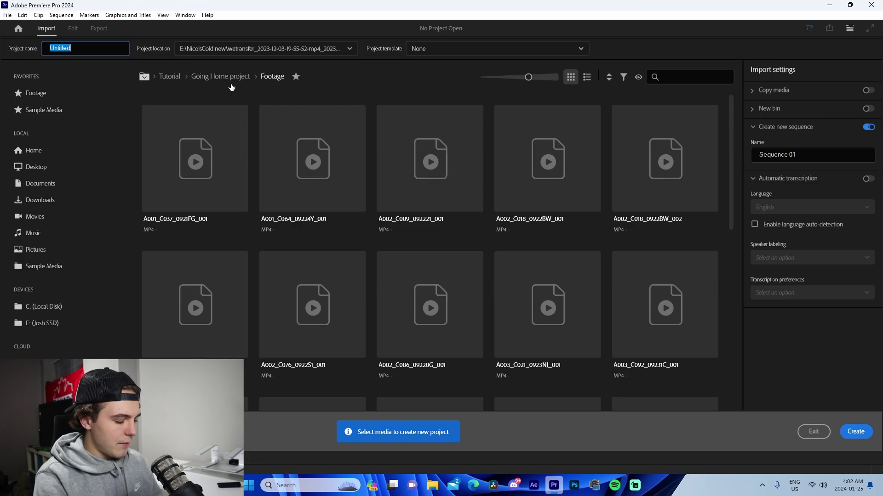
text(FortniteMontage)
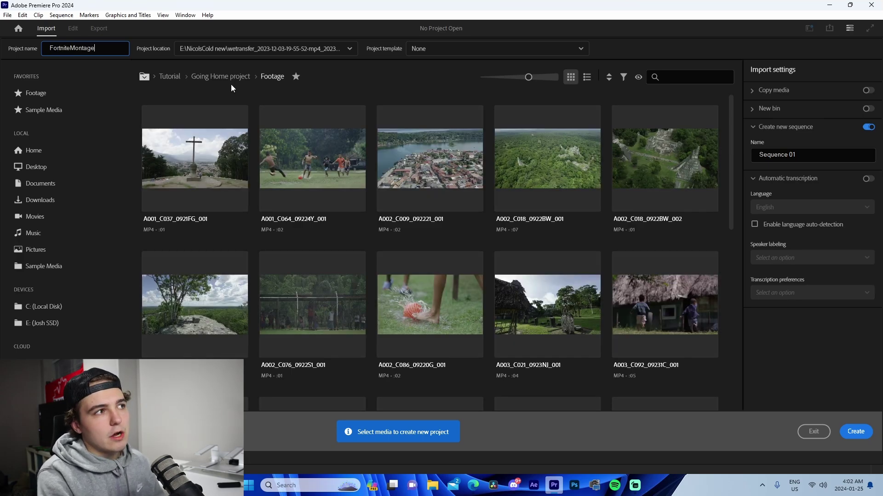
text(Tes)
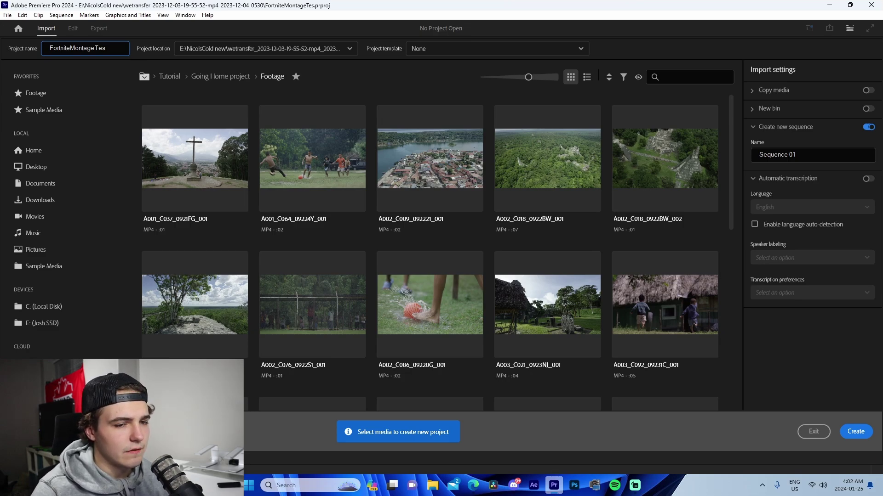
key(Return)
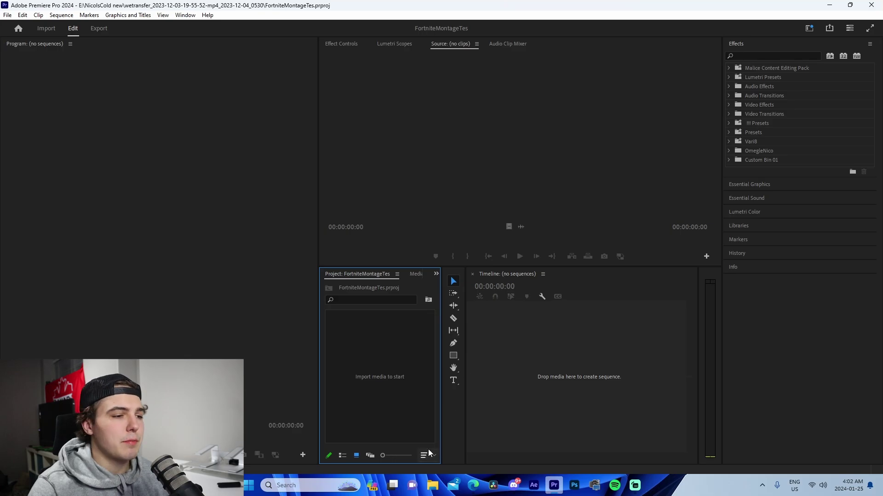
- Switch to File Explorer and open the Fortnite Clips folder on Local Disk (C:)
click(427, 488)
click(267, 266)
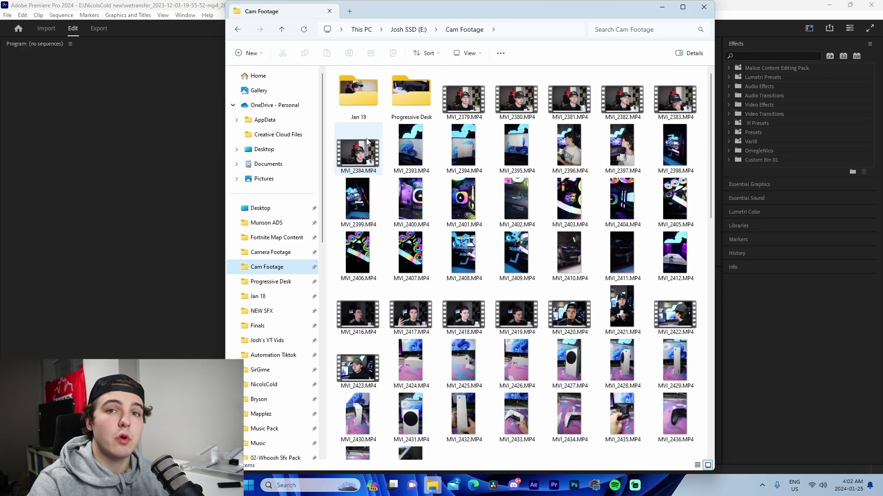
click(399, 30)
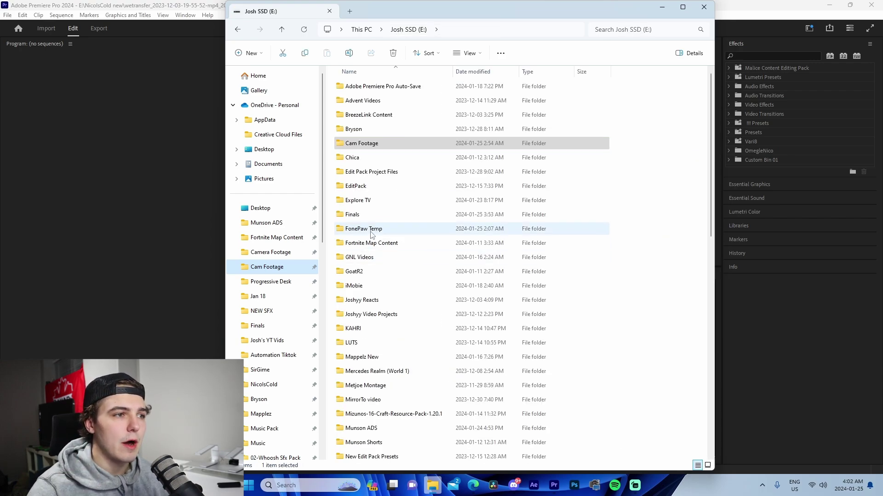
click(358, 146)
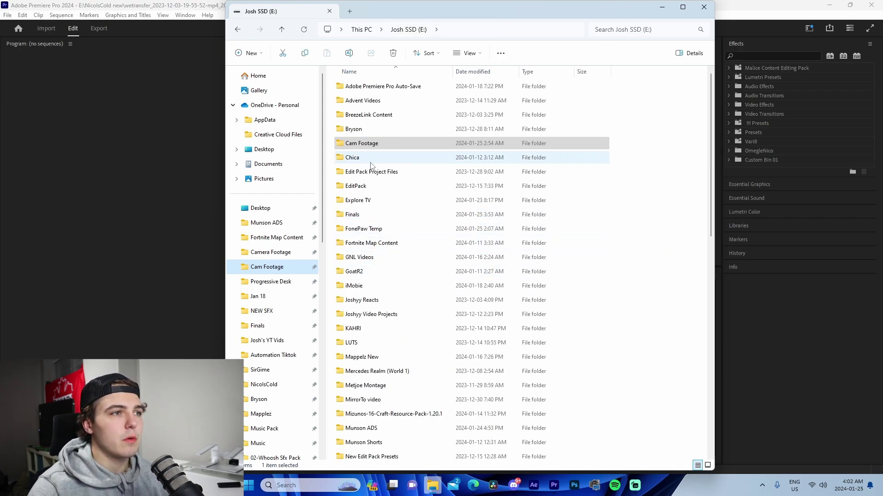
click(361, 30)
double_click(385, 100)
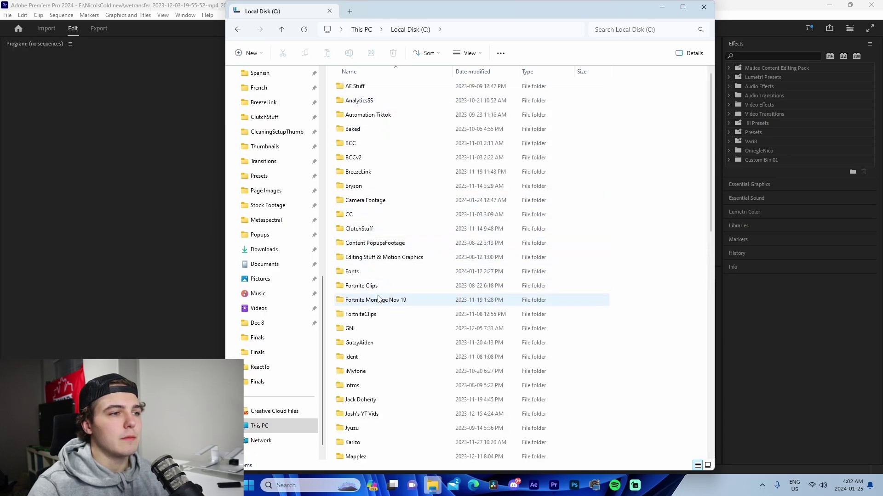
double_click(373, 287)
- Import all three Fortnite clips into the project and widen the project media area
drag(410, 141, 367, 133)
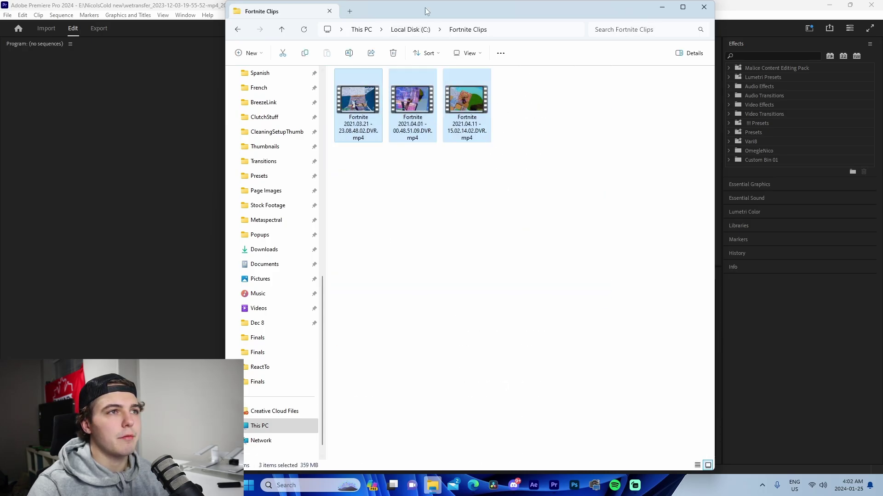
drag(427, 11, 687, 103)
drag(619, 195, 395, 390)
click(394, 391)
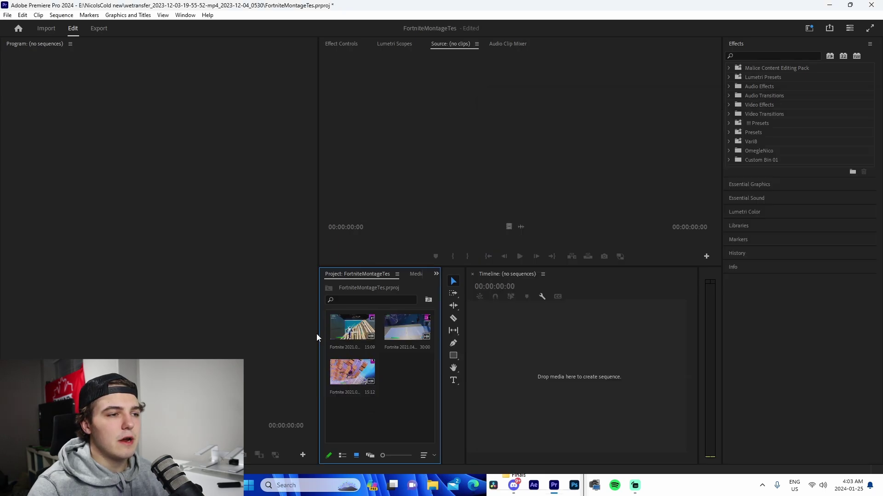
drag(317, 334, 211, 327)
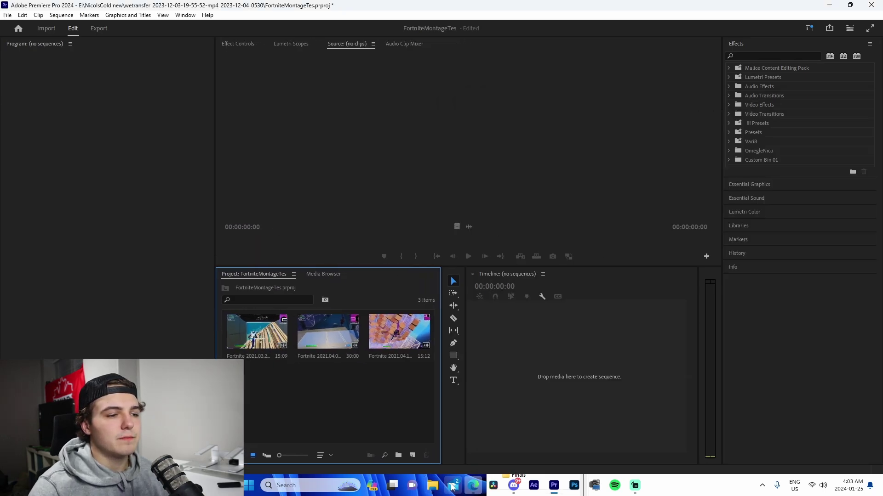
- Import the song "637GODWIN She Wants It prodrioleyva" from the Music folder and create a sequence from it
click(453, 488)
scroll(535, 317, up, 10)
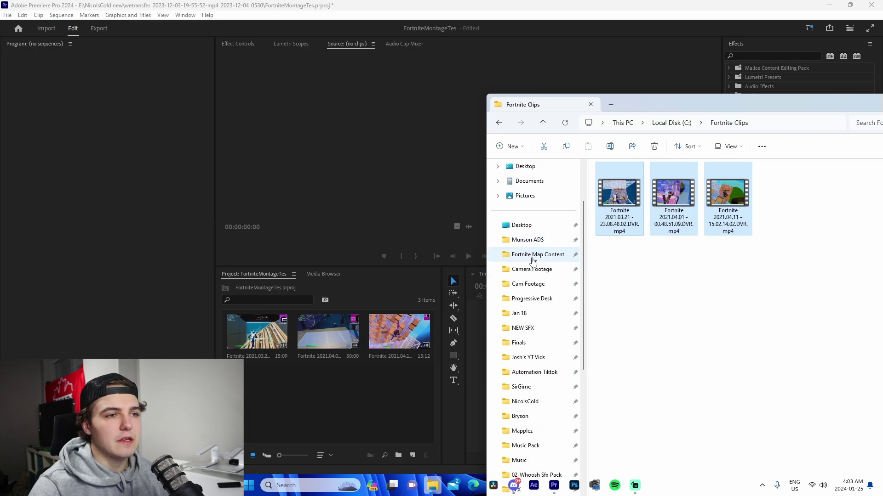
scroll(532, 262, down, 3)
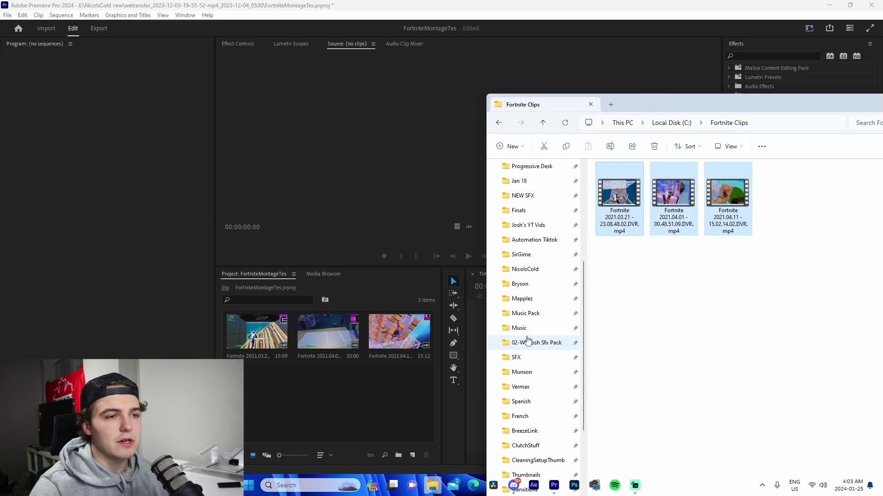
click(519, 328)
drag(690, 106, 453, 70)
scroll(359, 295, down, 5)
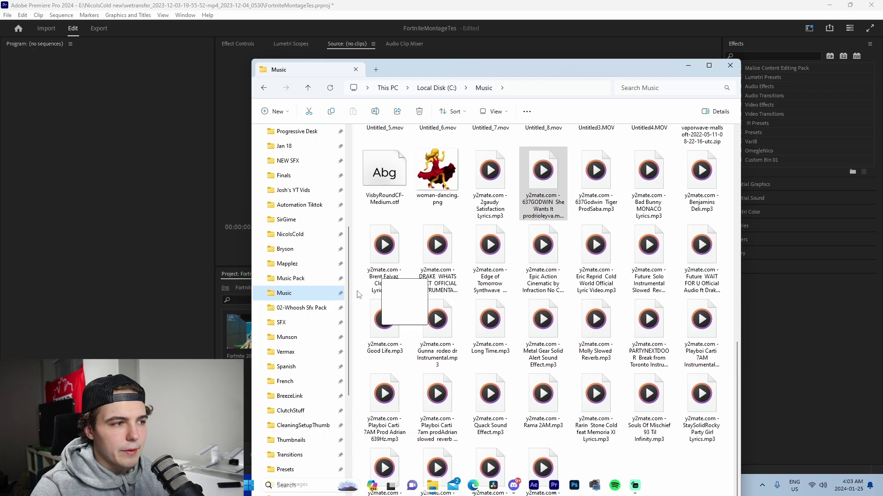
click(244, 433)
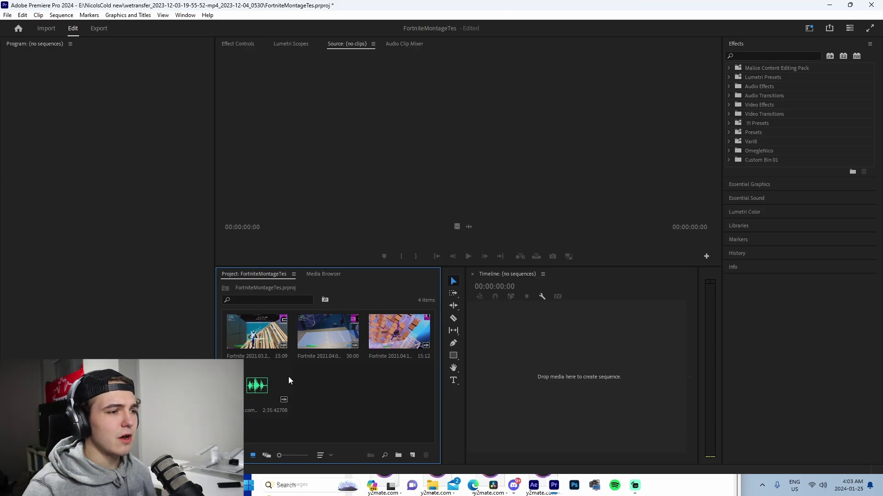
drag(286, 380, 620, 411)
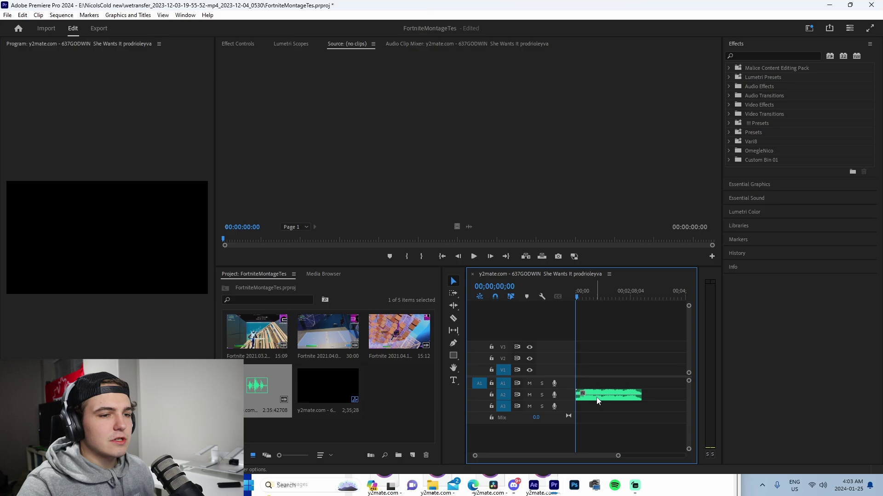
- Trim off the song's intro and move the remaining audio to the start of the sequence
drag(617, 456, 565, 446)
key(space)
key(space)
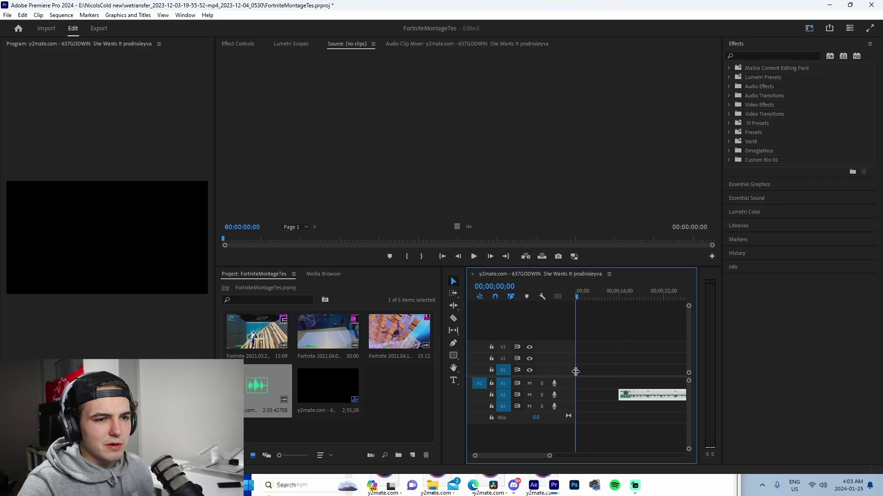
drag(669, 395, 623, 394)
click(611, 369)
- Widen the timeline and add beat markers to the song clip at 00;00;04;12 and 00;00;05;01
key(space)
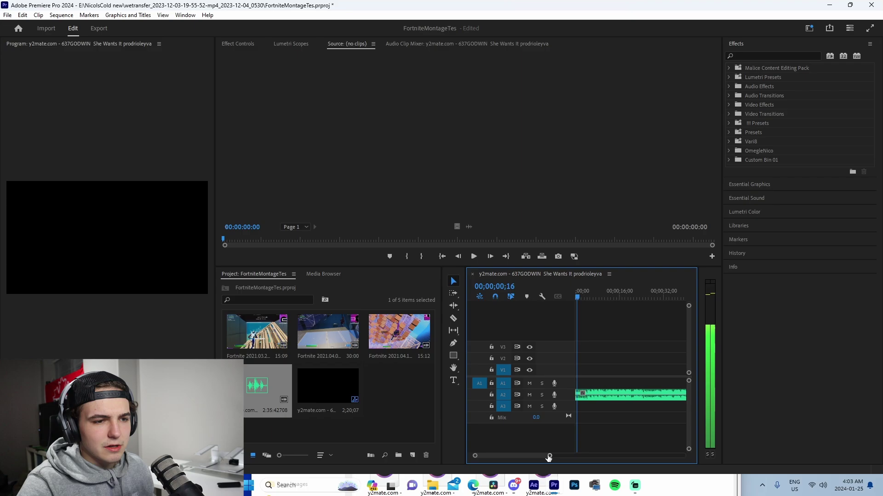
scroll(656, 413, up, 3)
key(space)
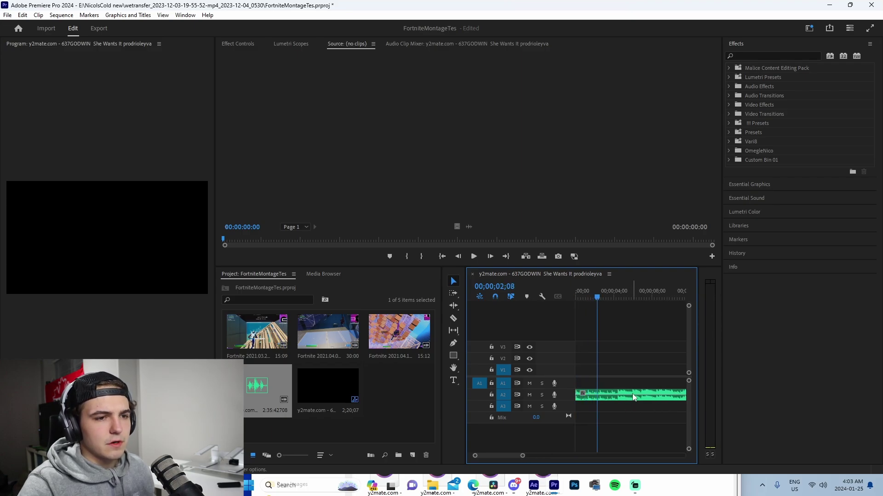
drag(522, 456, 516, 456)
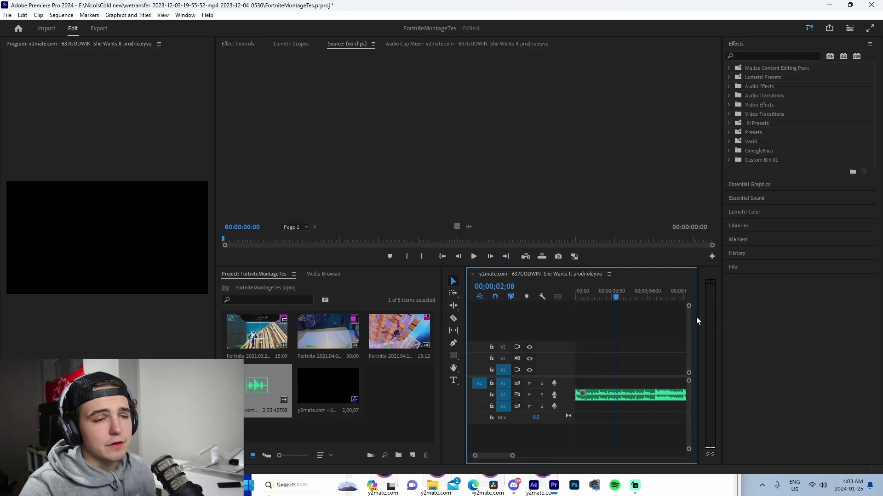
click(655, 296)
drag(697, 343, 809, 330)
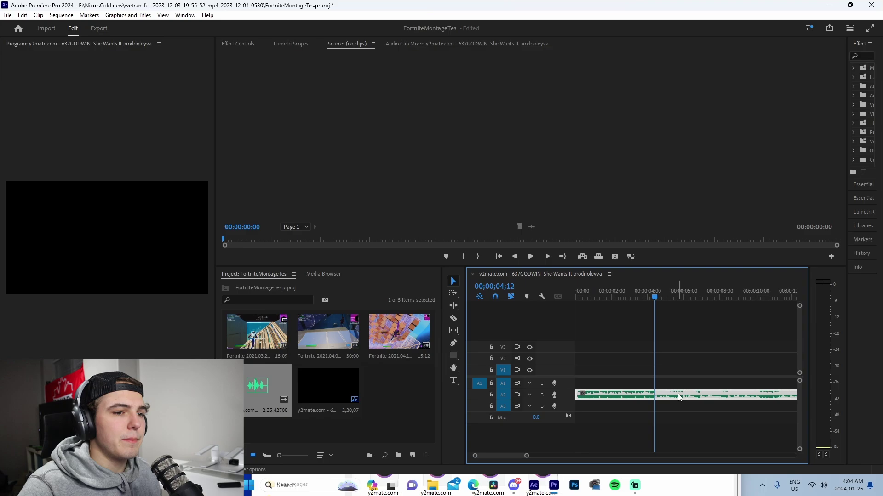
drag(526, 457, 519, 457)
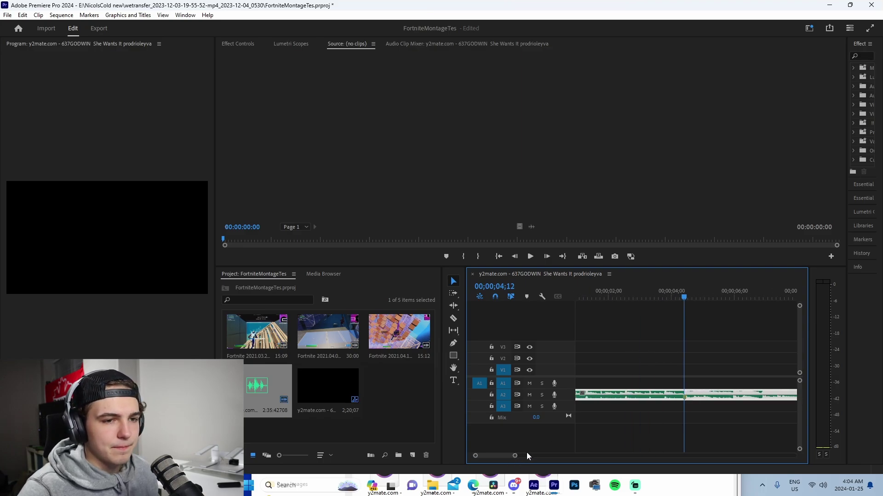
key(space)
key(space)
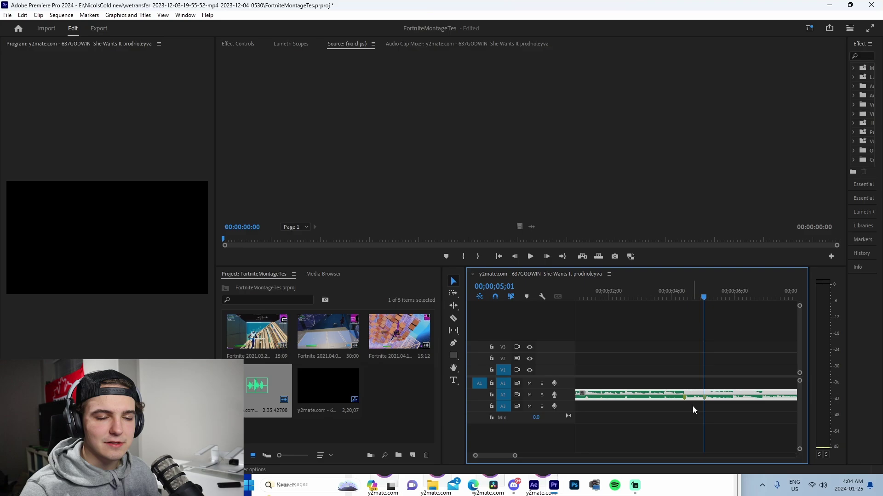
- Add beat markers to the song clip at 00;00;06;27, about 00;00;07;15, 00;00;09;11 and about 00;00;10;00
drag(514, 456, 518, 455)
key(space)
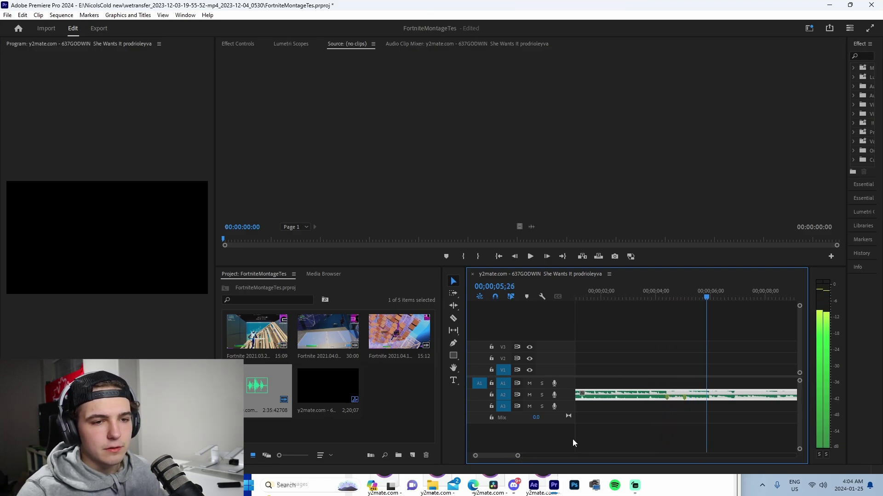
key(space)
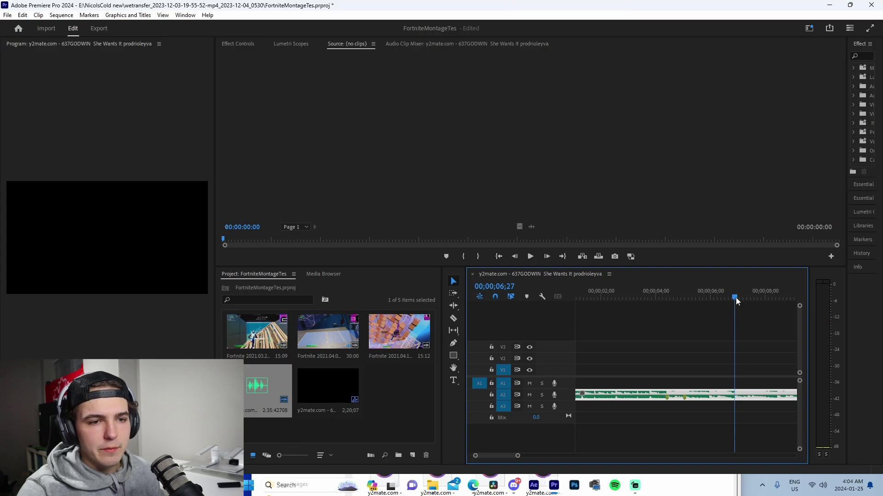
key(space)
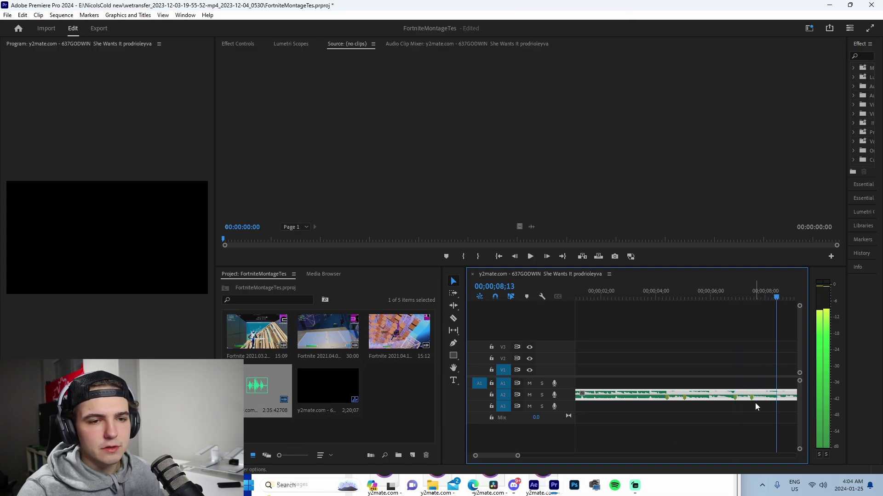
key(space)
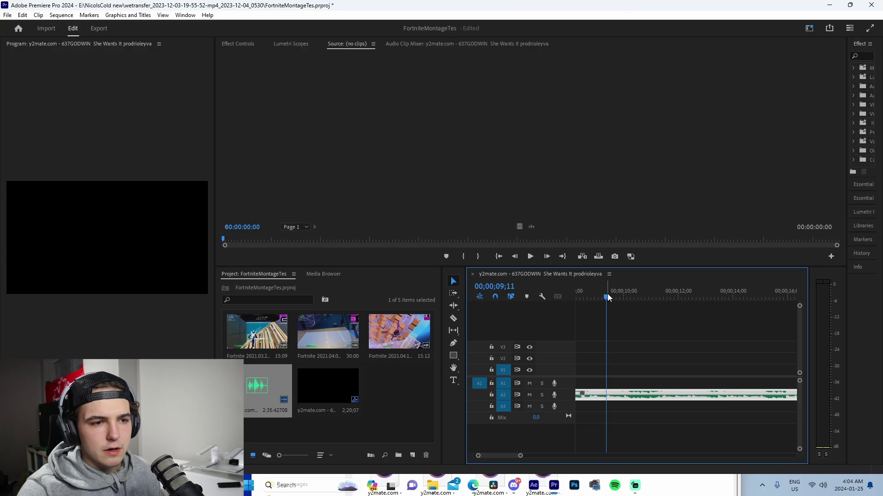
key(space)
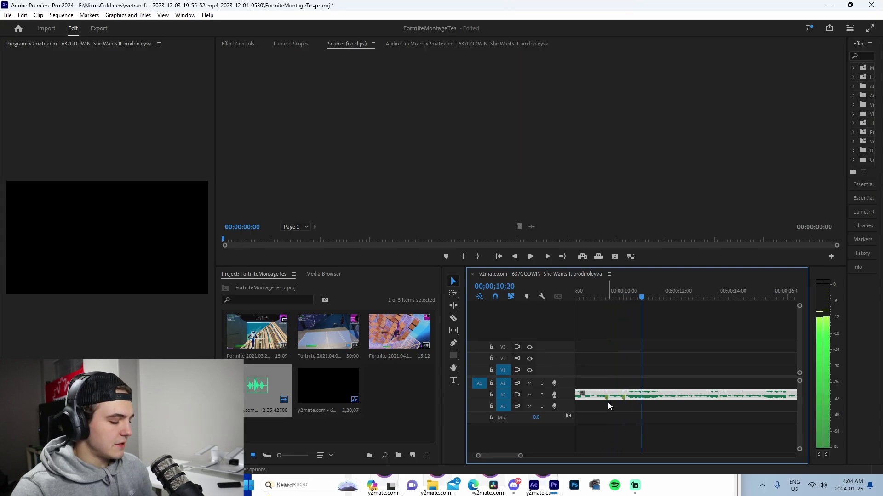
- Cut the song at 00;00;10;20, delete everything after the cut and save the project
key(c)
click(643, 395)
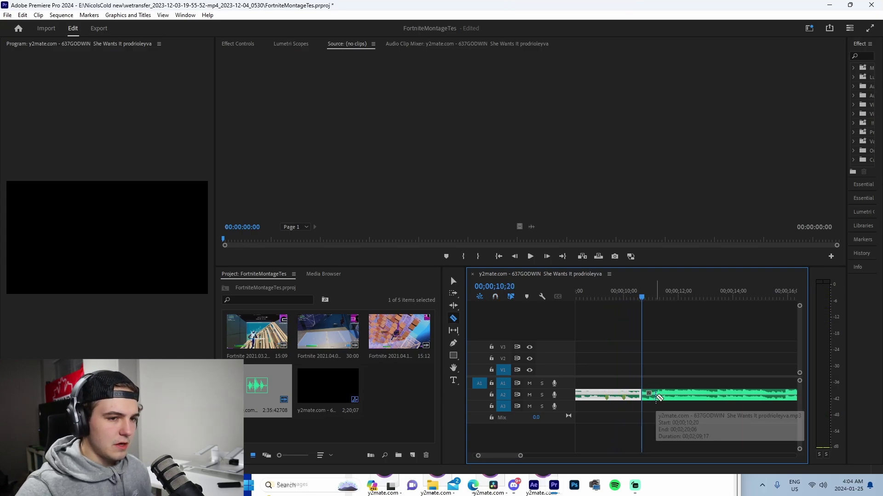
key(v)
click(657, 399)
key(Delete)
key(ctrl+s)
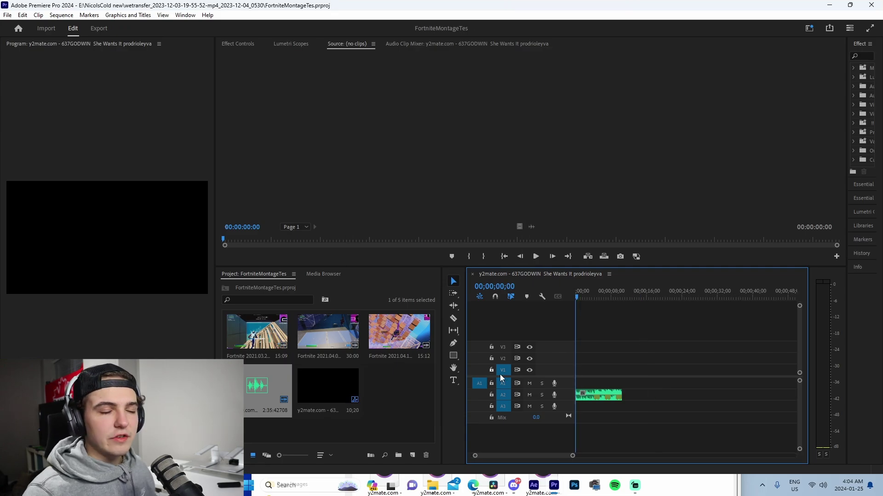
drag(573, 455, 543, 456)
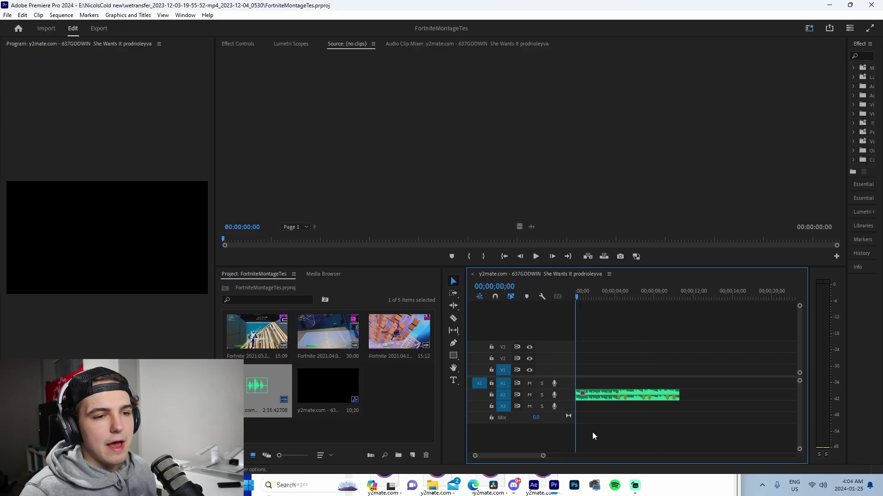
click(598, 401)
click(599, 382)
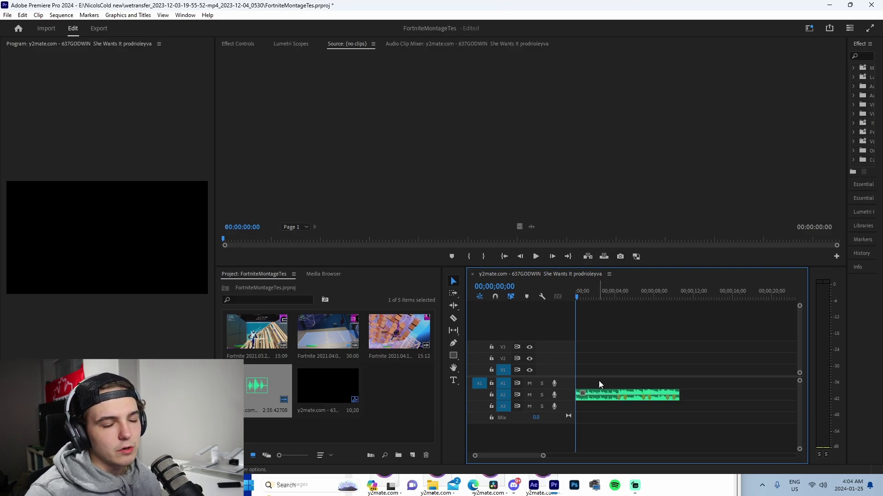
- Open the first gameplay clip in the Source monitor and mark the section from 00:00:11:15 to 00:00:12:21
double_click(260, 335)
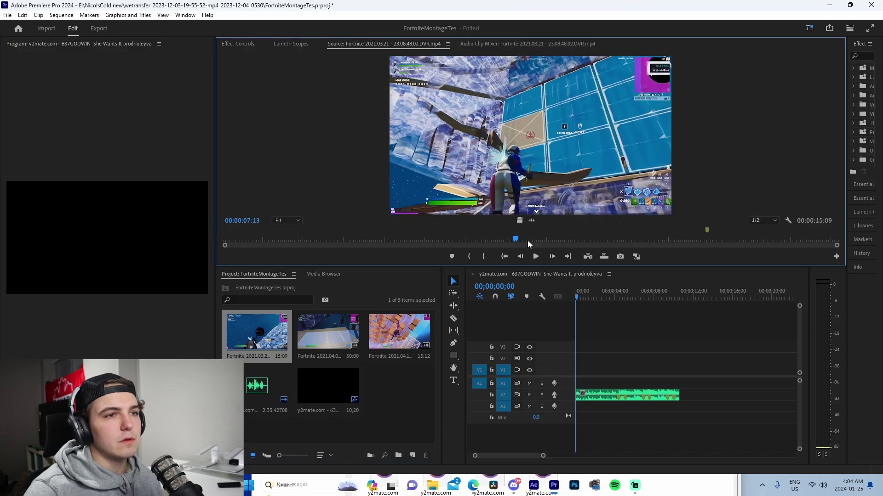
drag(515, 239, 673, 239)
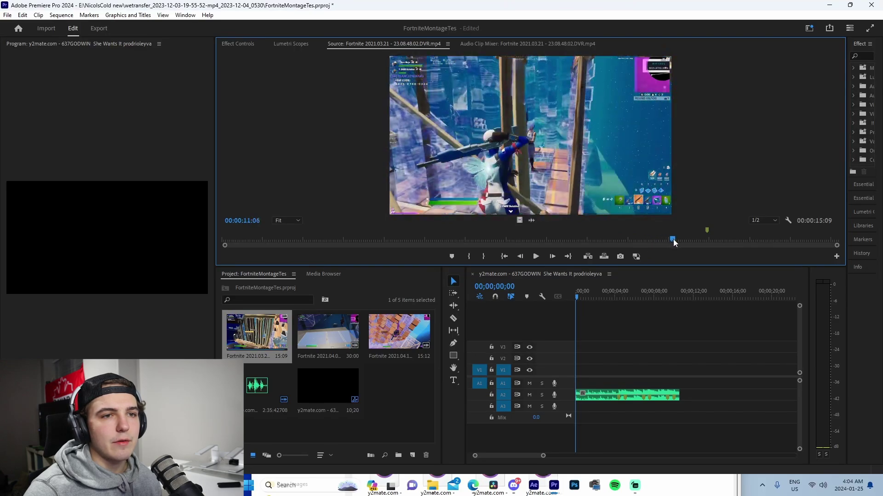
click(536, 256)
click(468, 257)
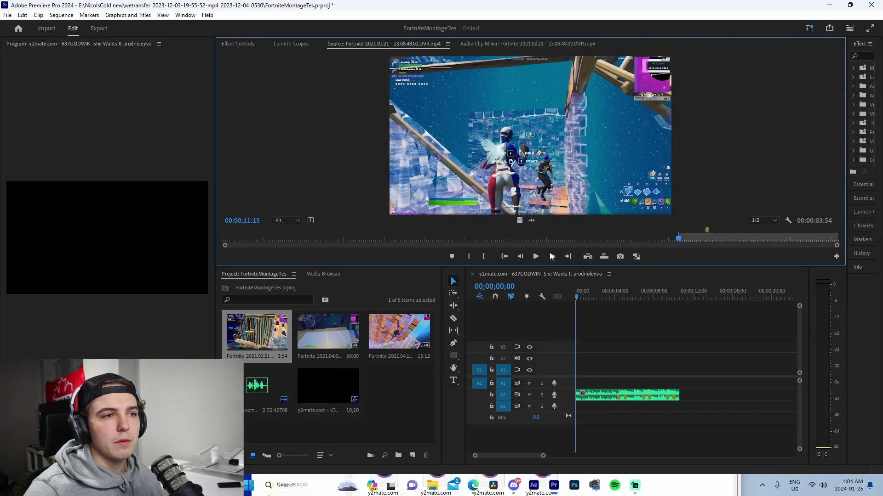
drag(678, 239, 724, 238)
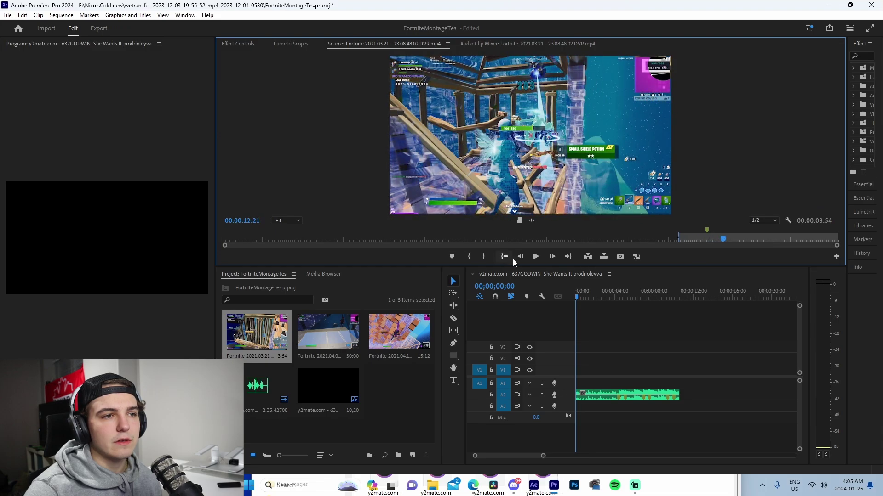
key(o)
- Place the marked section on V1 near the start of the sequence and move the playhead to the clip's marker
drag(264, 333, 580, 370)
click(584, 292)
key(=)
key(=)
key(=)
drag(675, 296, 681, 296)
click(653, 370)
drag(497, 455, 514, 455)
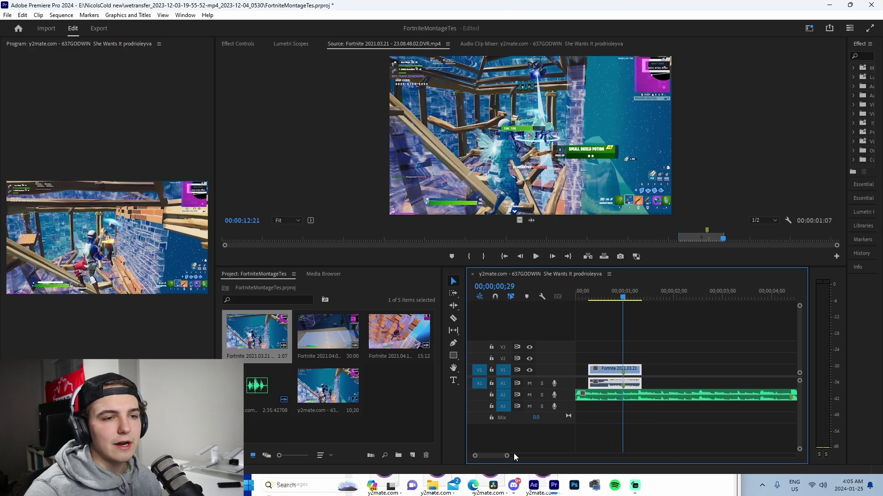
- Align the clip's marker with the song's first beat marker and extend the clip from the sequence start to the second beat marker
drag(611, 372, 565, 366)
drag(596, 290, 572, 291)
drag(507, 456, 516, 456)
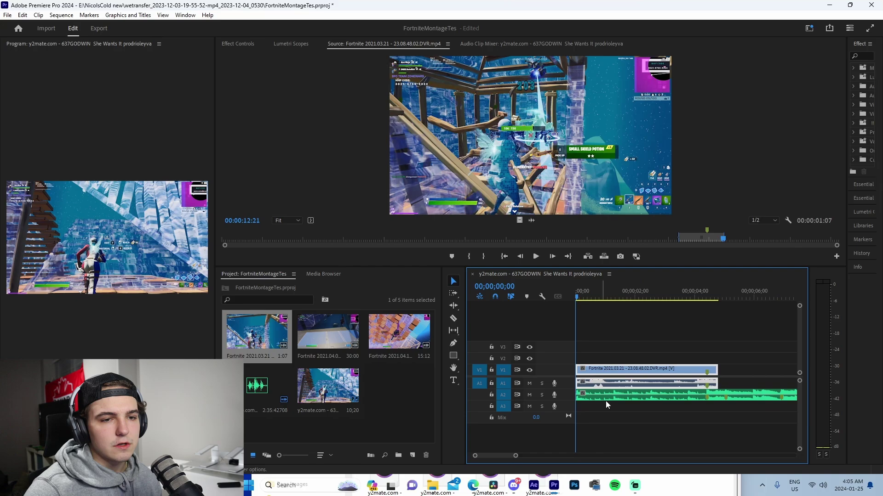
drag(722, 370, 725, 370)
- Dock the Program monitor in the same panel group as the Source monitor and play the sequence from the start
click(655, 290)
key(space)
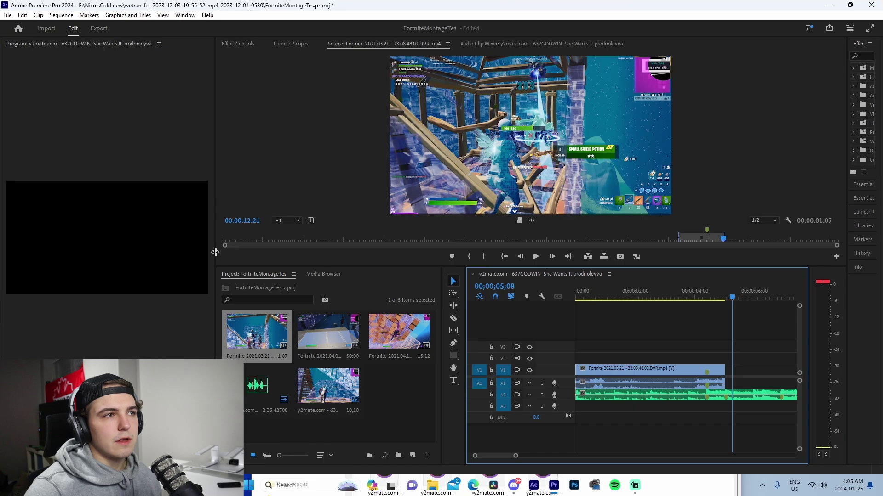
drag(95, 44, 463, 41)
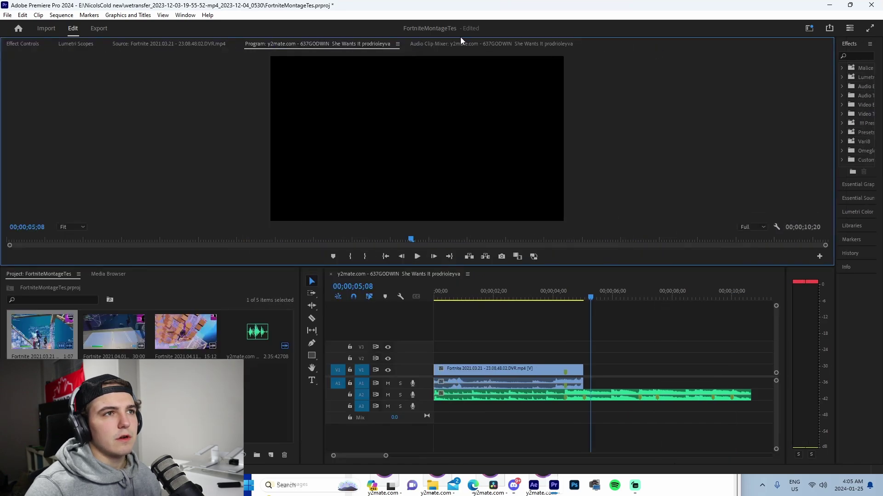
click(326, 45)
key(Home)
key(space)
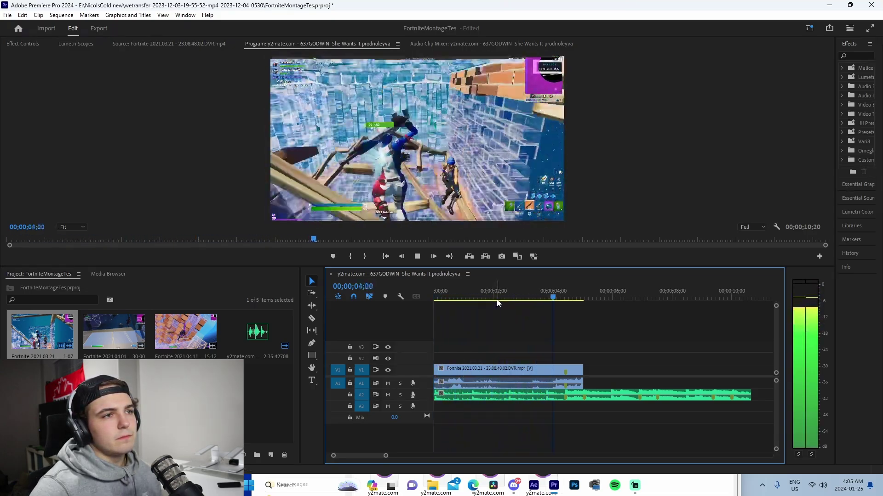
key(space)
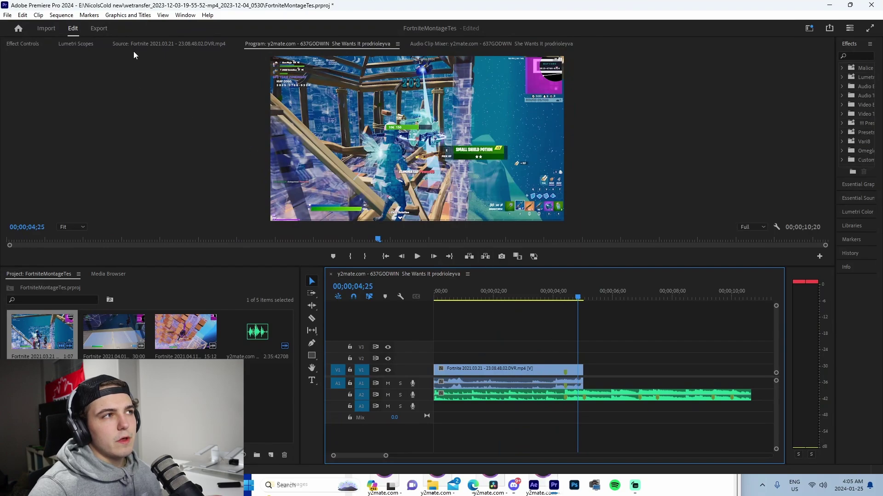
- Set the sequence timebase to 60 frames/second, check the playback and save the project
click(71, 16)
click(78, 26)
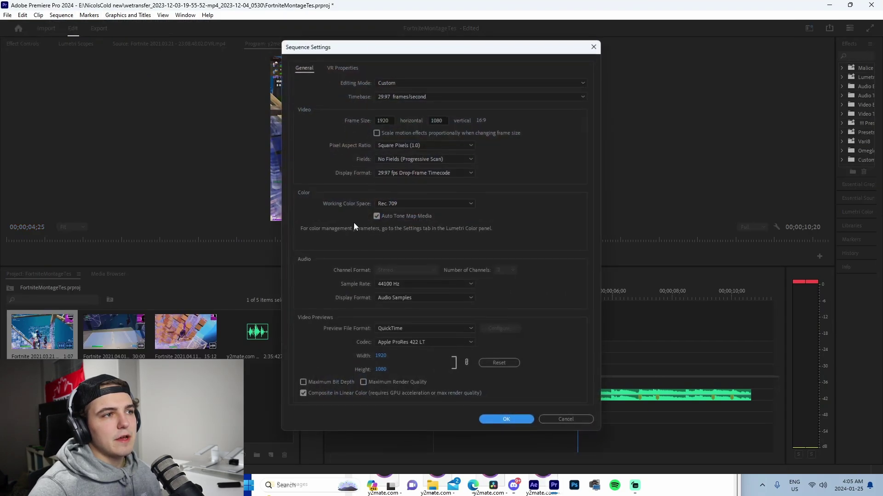
click(409, 173)
click(405, 175)
click(403, 176)
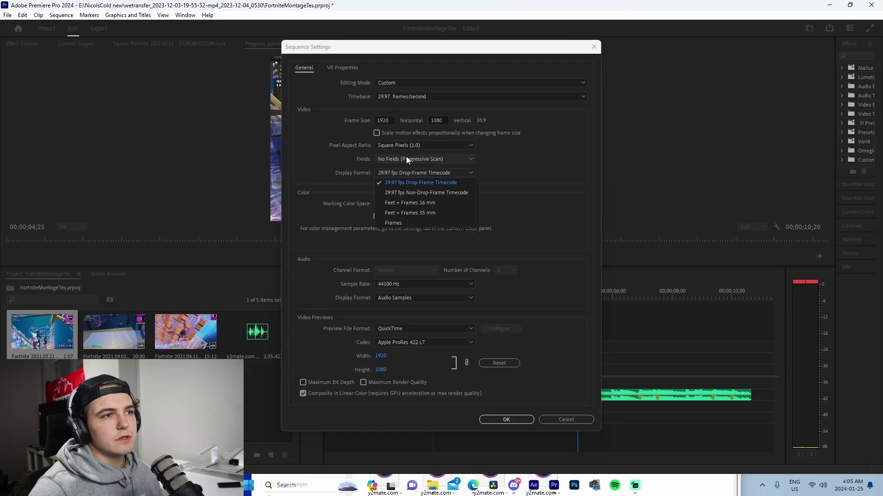
click(407, 97)
click(406, 206)
click(519, 419)
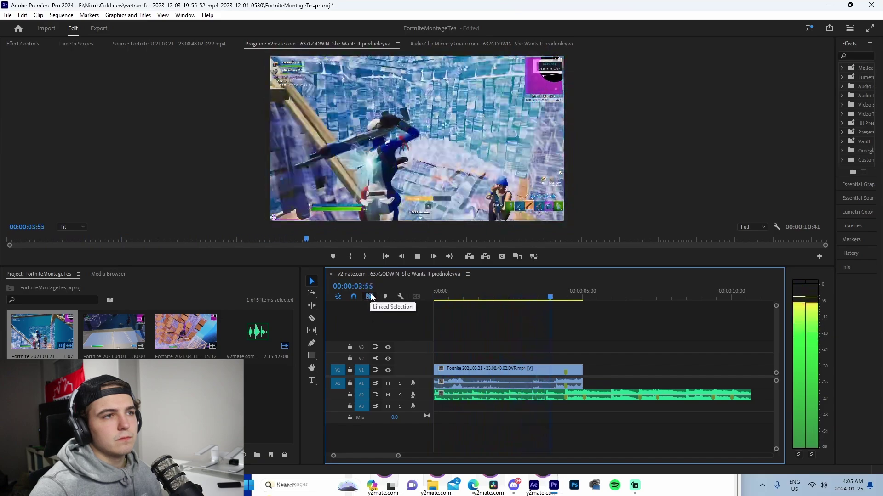
key(space)
key(ctrl+s)
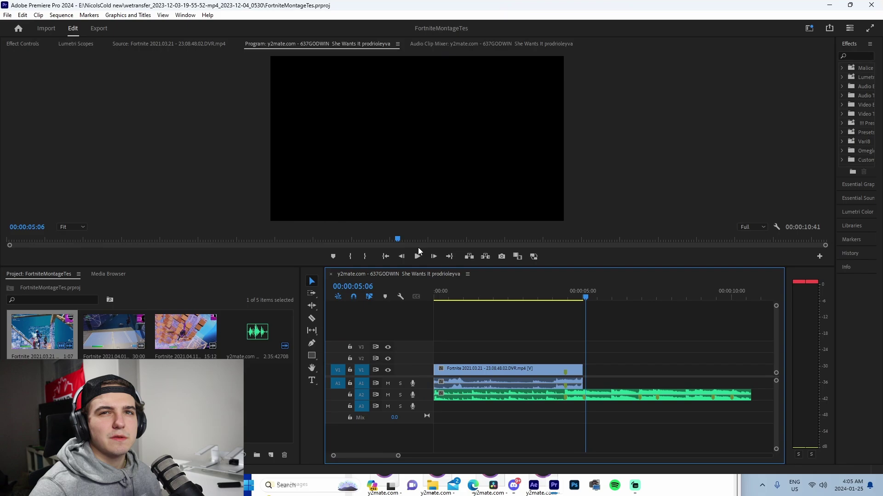
- Open the second gameplay clip in the Source monitor and mark the section from 00:00:27:20 to 00:00:28:45
double_click(130, 336)
click(540, 241)
drag(545, 244, 793, 264)
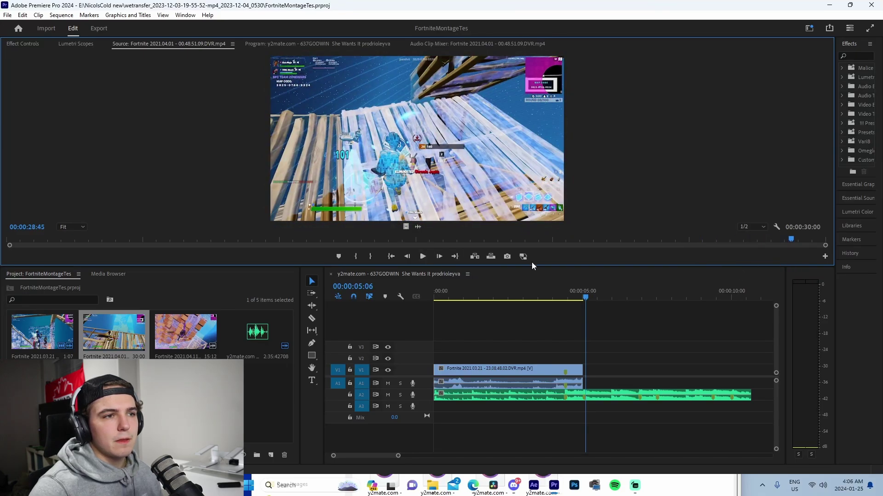
click(370, 256)
click(753, 240)
click(355, 256)
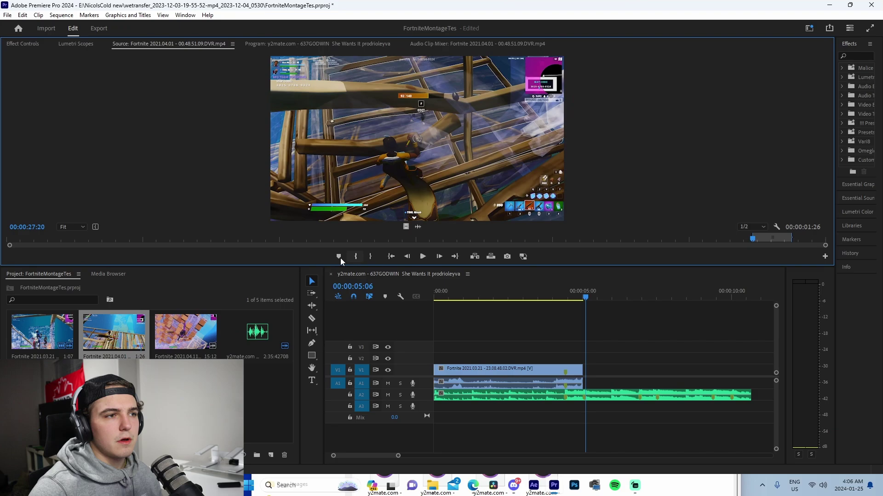
- Place the second clip's marked section on V1 and align its marker with the song's third beat marker
drag(115, 331, 604, 374)
click(621, 296)
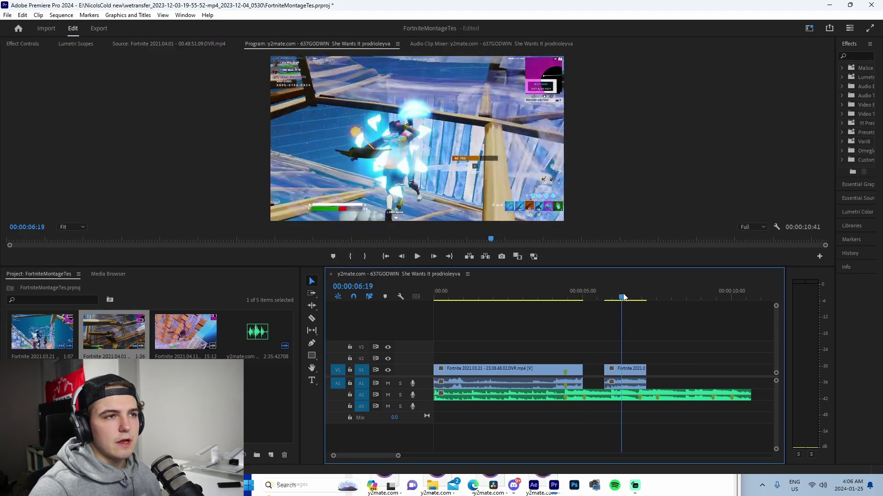
drag(624, 297, 637, 300)
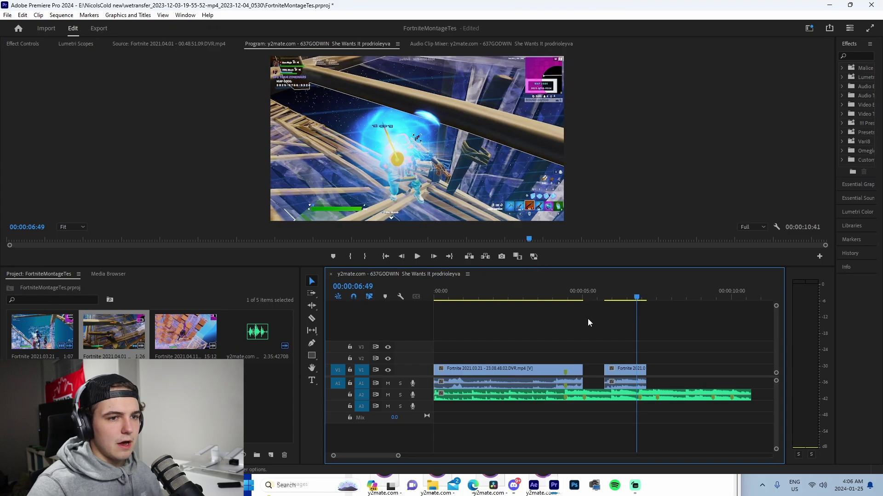
click(614, 382)
drag(398, 457, 367, 456)
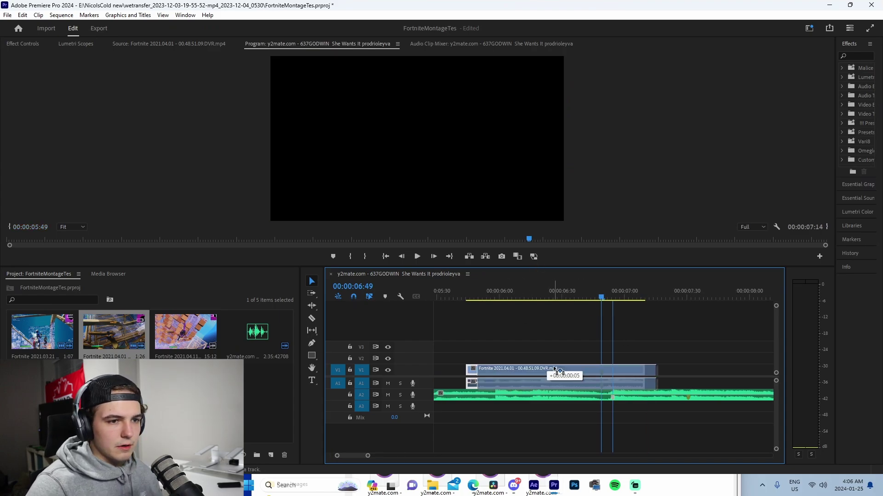
- Extend the second clip's end to the fourth beat marker and its start back to the end of the first clip
drag(652, 373, 680, 375)
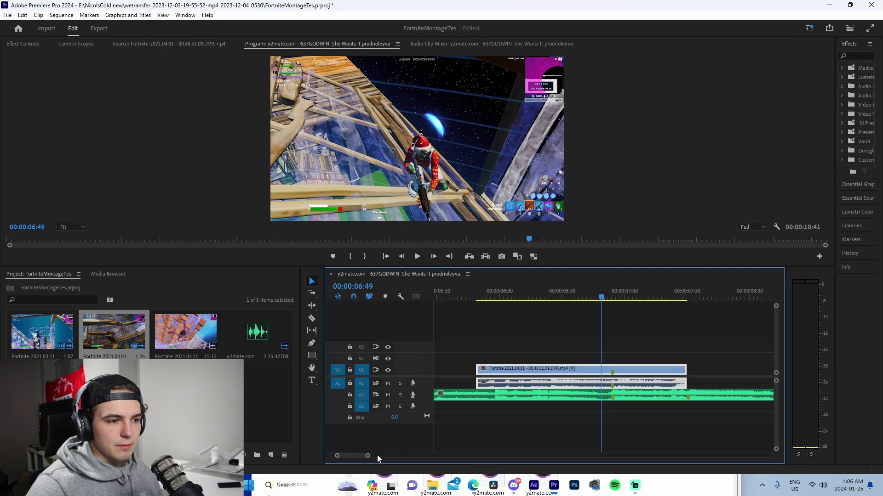
drag(367, 456, 391, 452)
drag(563, 369, 538, 370)
click(699, 338)
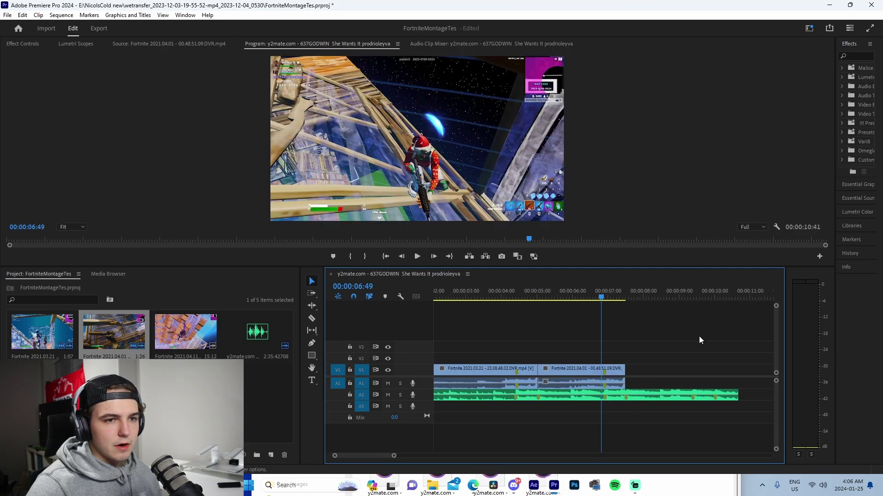
- Mark 00:00:12:20 to 00:00:12:59 in the third gameplay clip and fit it on V1 between the second clip and the last beat marker
click(692, 297)
double_click(175, 342)
drag(664, 241, 670, 240)
click(357, 256)
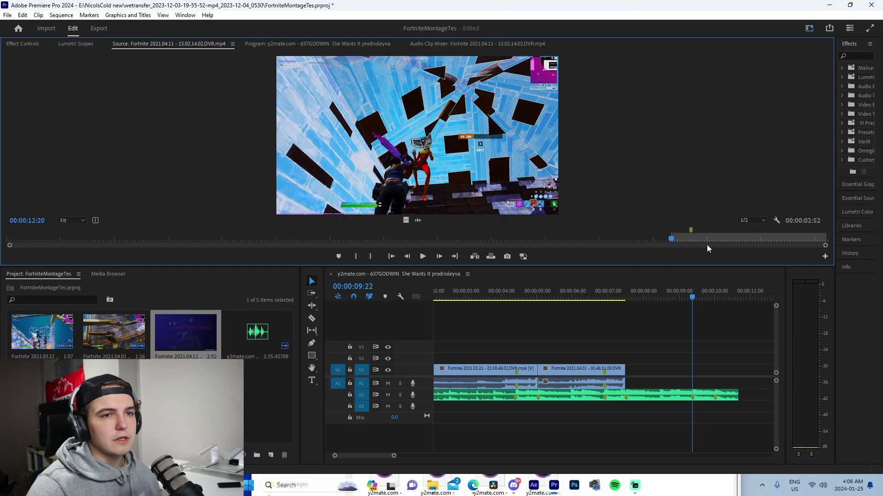
click(706, 244)
click(370, 256)
drag(404, 193, 625, 370)
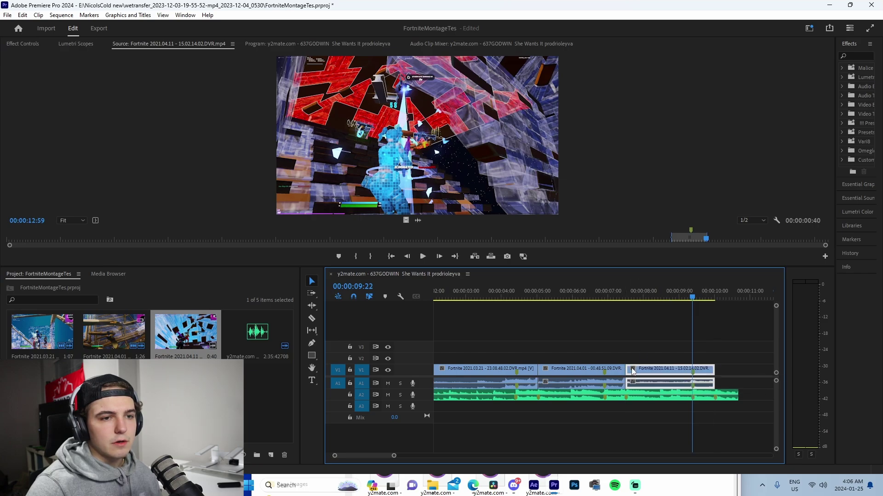
click(720, 381)
- Cut the song at the end of the third clip, delete the remainder and play back the edit
key(c)
click(715, 395)
key(v)
click(726, 395)
key(Delete)
click(616, 328)
key(space)
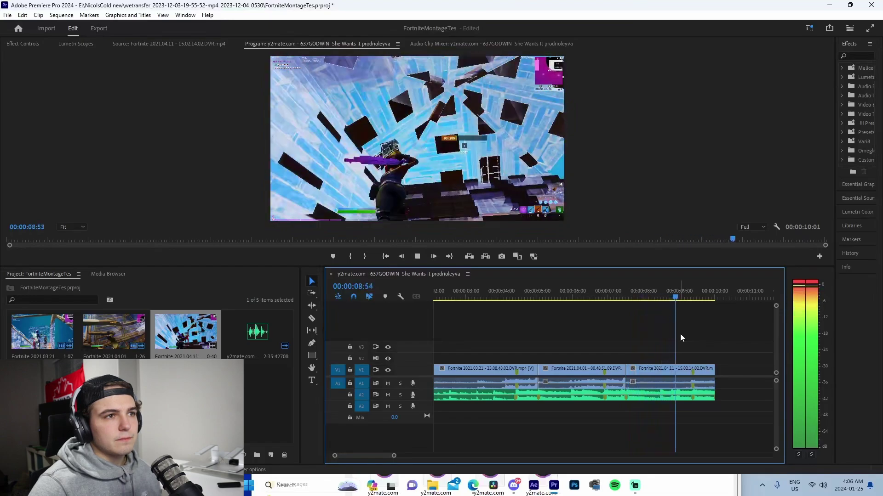
key(Home)
key(backslash)
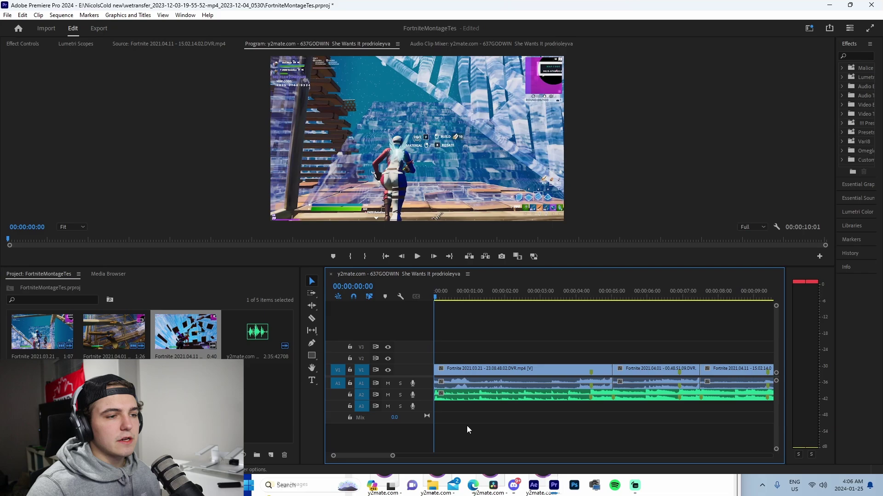
- Move the Program monitor into its own full-height panel and resize the neighbouring panels to give the timeline more room
drag(385, 41, 400, 246)
drag(441, 224, 320, 231)
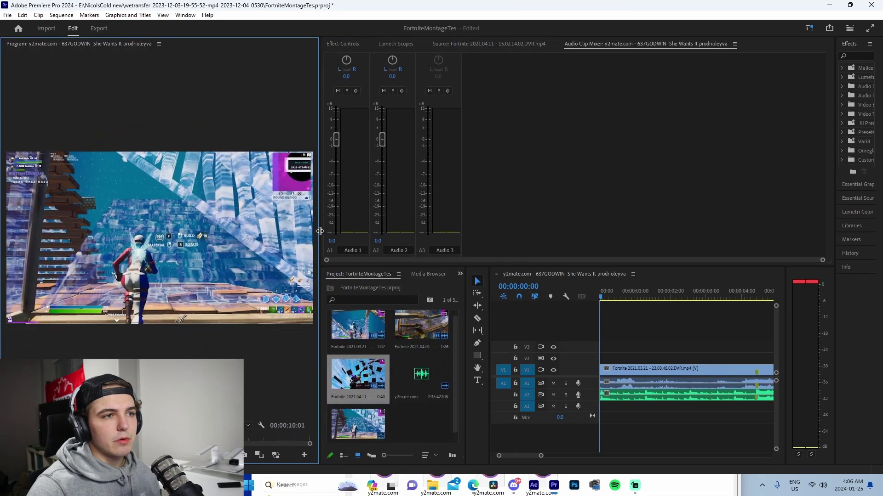
drag(465, 302, 439, 332)
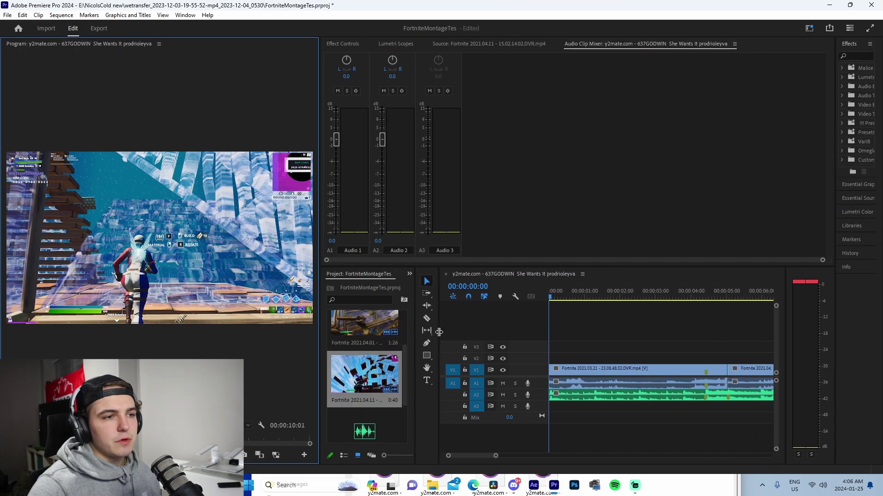
drag(495, 456, 500, 455)
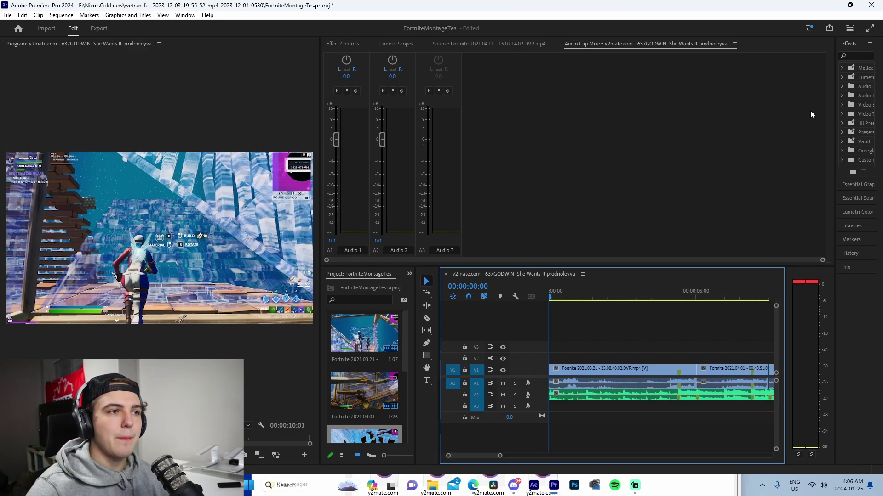
drag(500, 455, 506, 456)
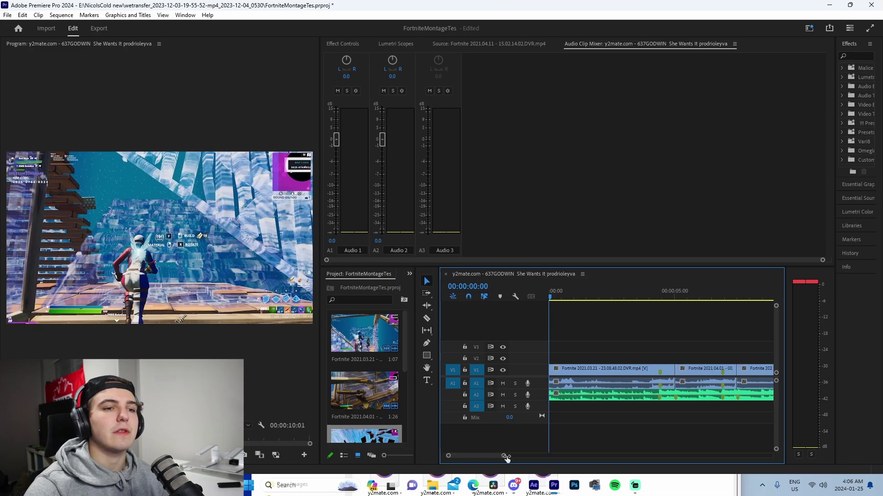
- Put the playhead on the first beat marker at 00:00:04:25, widen the Effects panel and search it for "joshyy" presets
drag(682, 291, 670, 305)
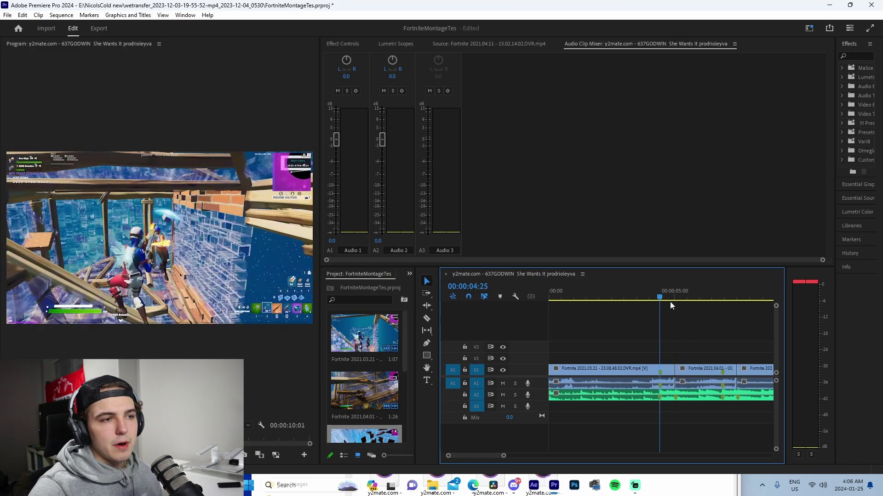
drag(837, 130, 799, 131)
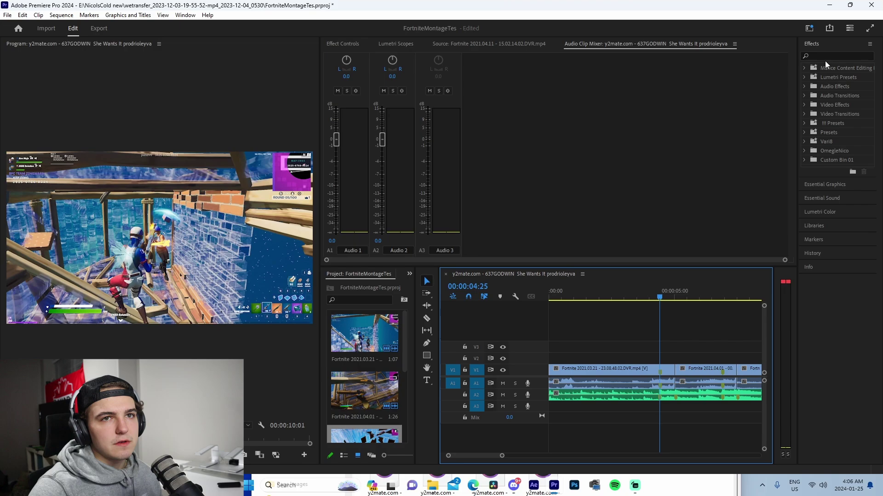
click(825, 55)
text(joshyy)
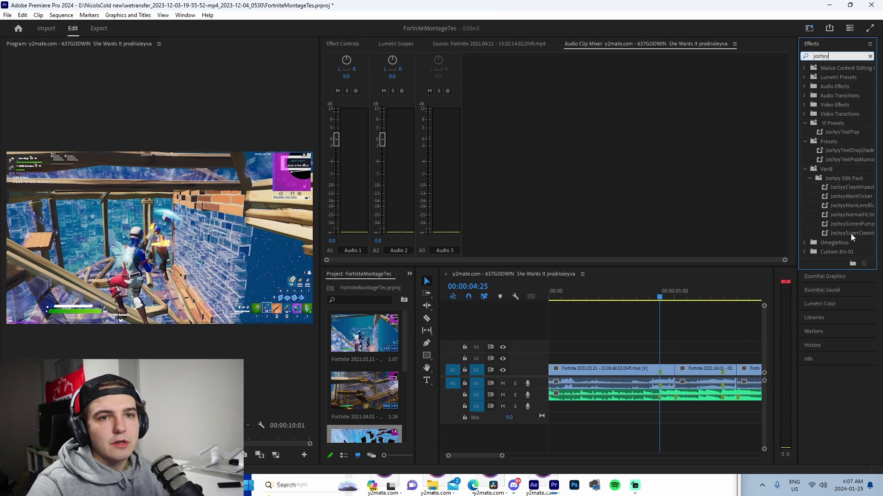
drag(801, 216, 773, 221)
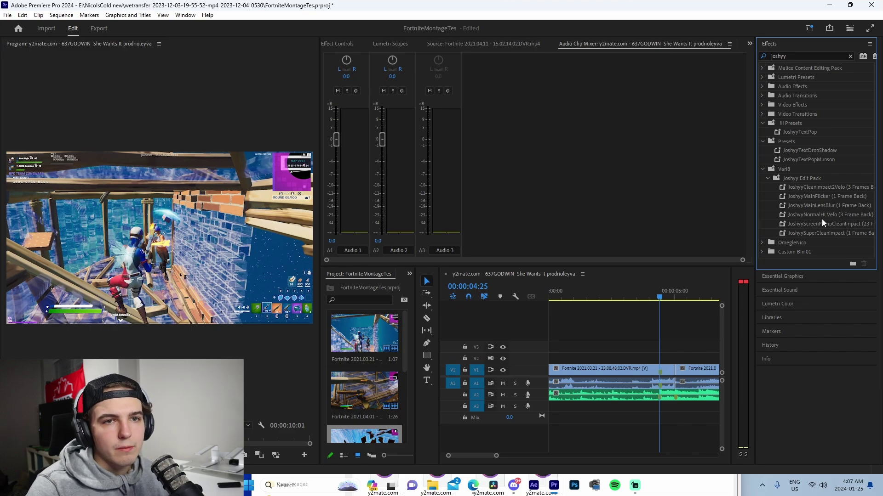
- Cut the first gameplay clip on V1 at 00:00:04:22, three frames before its beat marker
drag(496, 455, 482, 459)
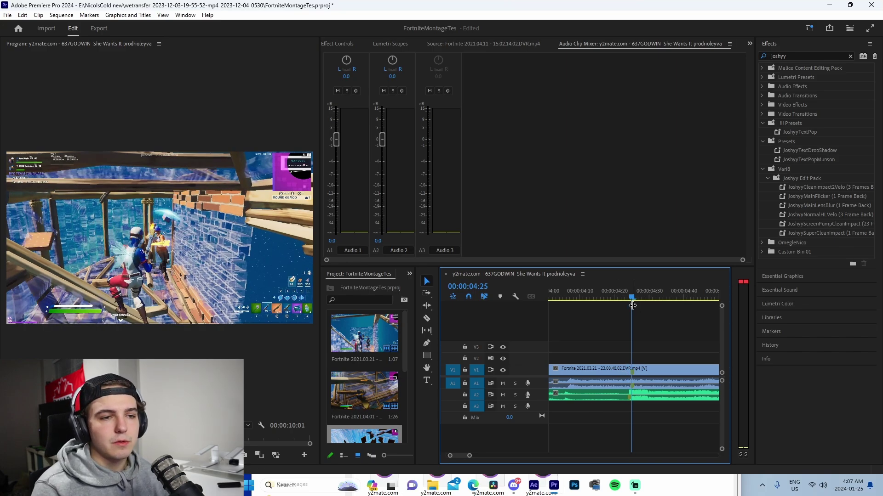
key(Left)
key(Left)
key(Left)
key(c)
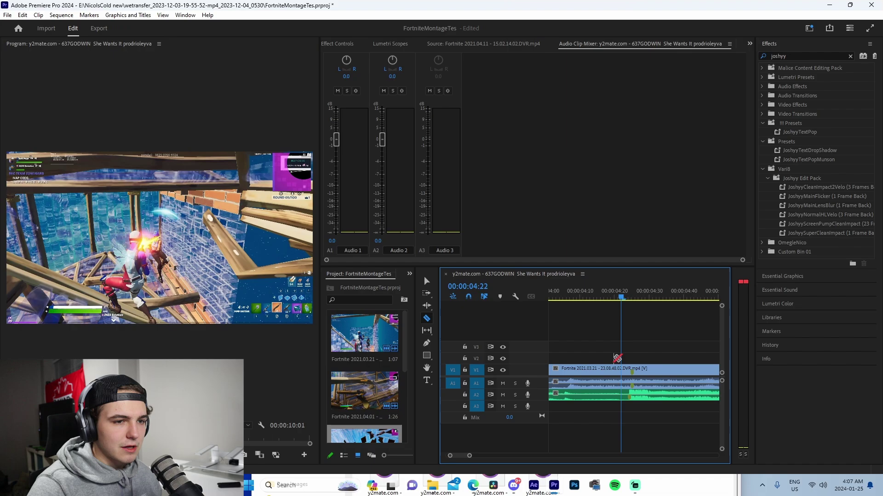
click(626, 371)
key(v)
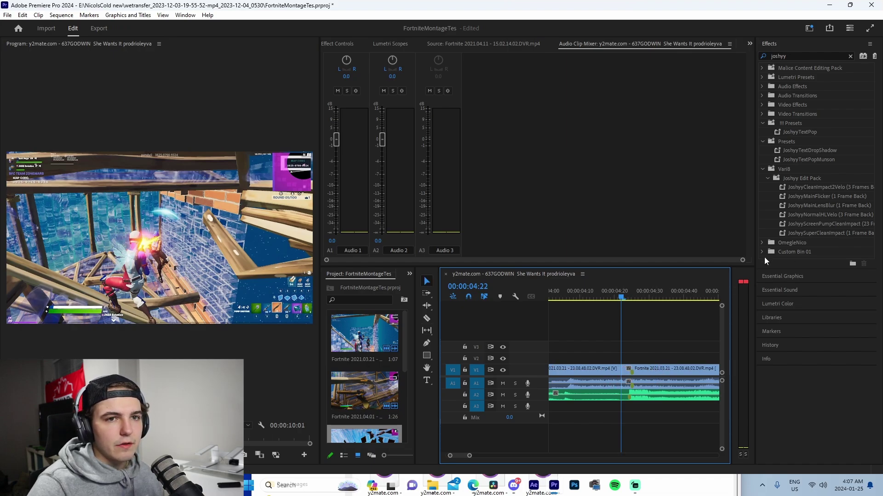
- Apply the JoshyyNormalHLVelo preset to the first clip's segment after the cut and play back the beat
click(812, 214)
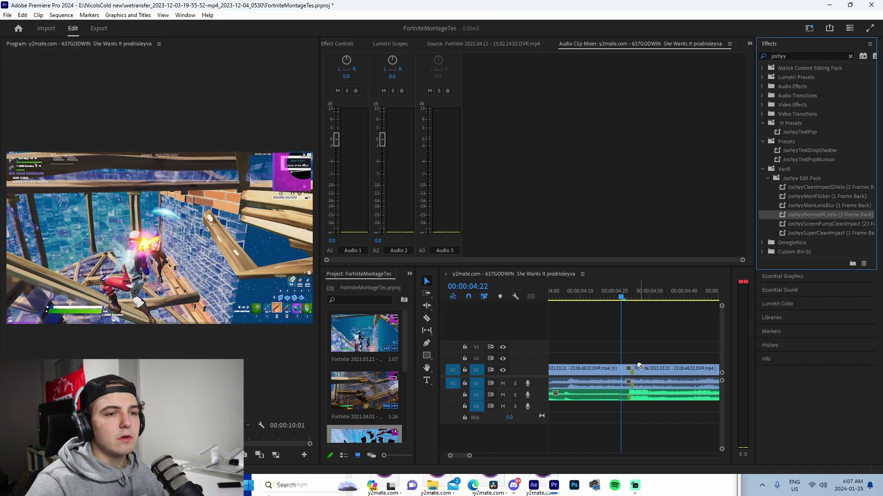
mouse_move(639, 367)
mouse_down()
mouse_move(637, 376)
mouse_move(637, 368)
mouse_up()
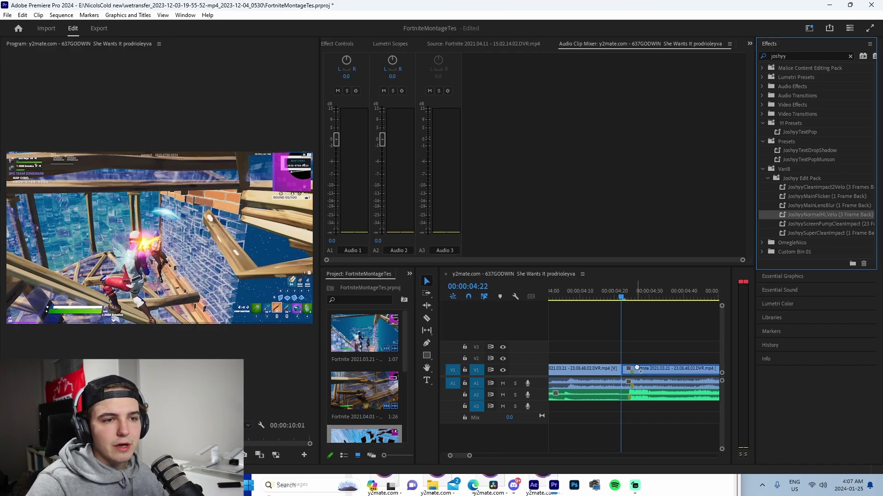
click(600, 313)
key(space)
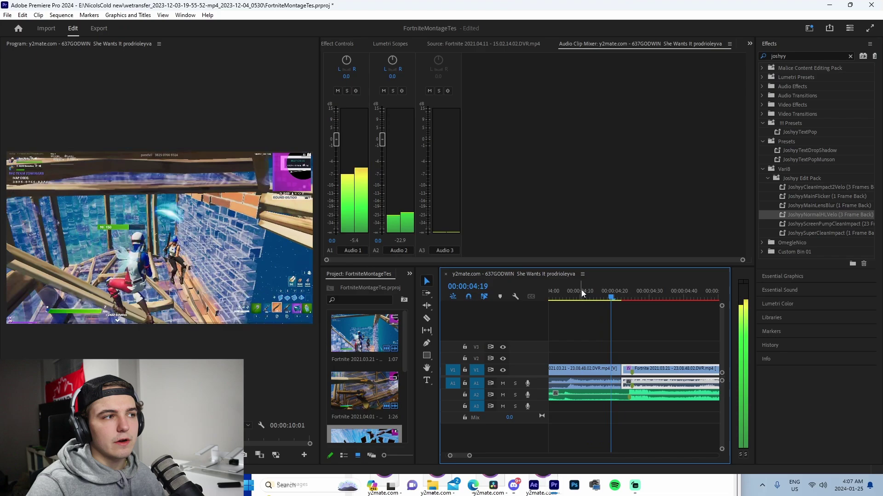
key(space)
drag(469, 456, 494, 455)
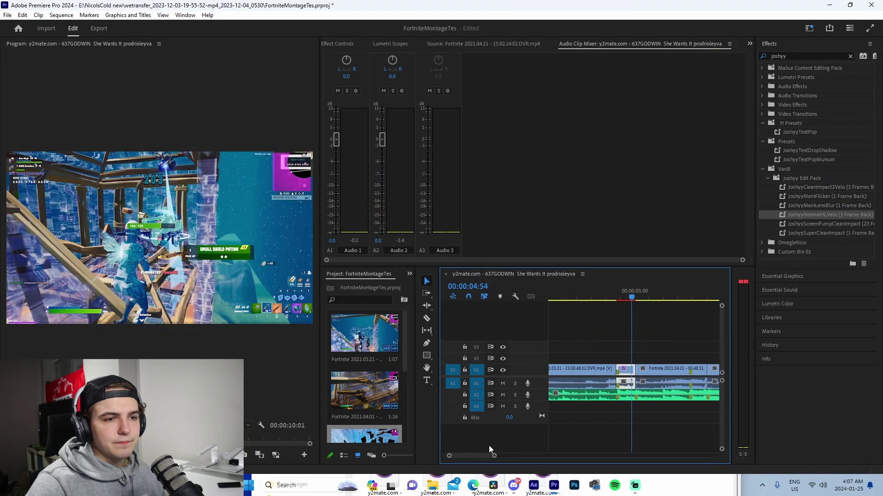
drag(598, 355, 626, 381)
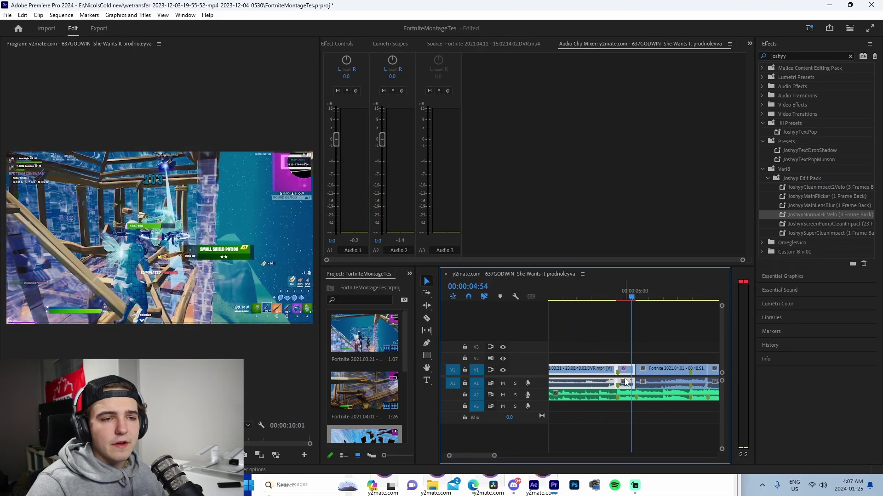
click(675, 344)
- Cut the second gameplay clip at 00:00:06:51, before its beat marker, and apply JoshyyNormalHLVelo to the part after the cut
drag(680, 298, 685, 300)
drag(495, 456, 468, 456)
click(664, 294)
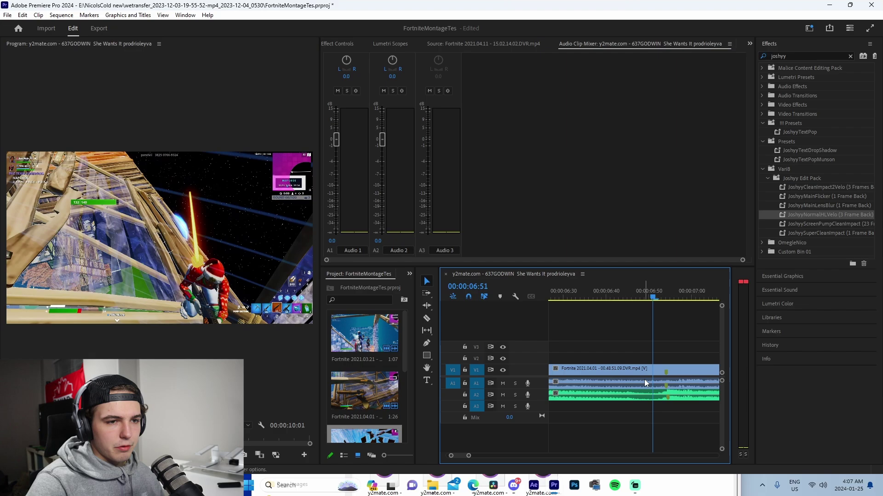
key(c)
click(652, 370)
drag(825, 215, 675, 369)
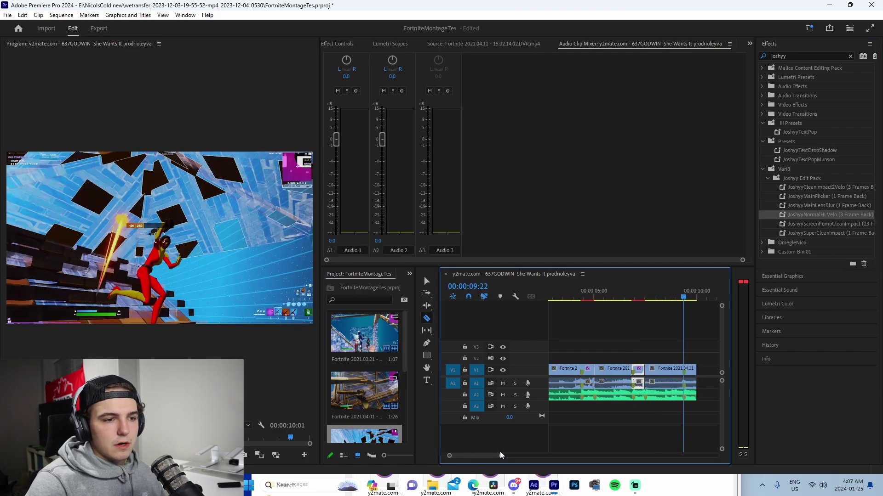
- Cut the third gameplay clip three frames before the beat marker at 00:00:09:22
drag(501, 456, 478, 456)
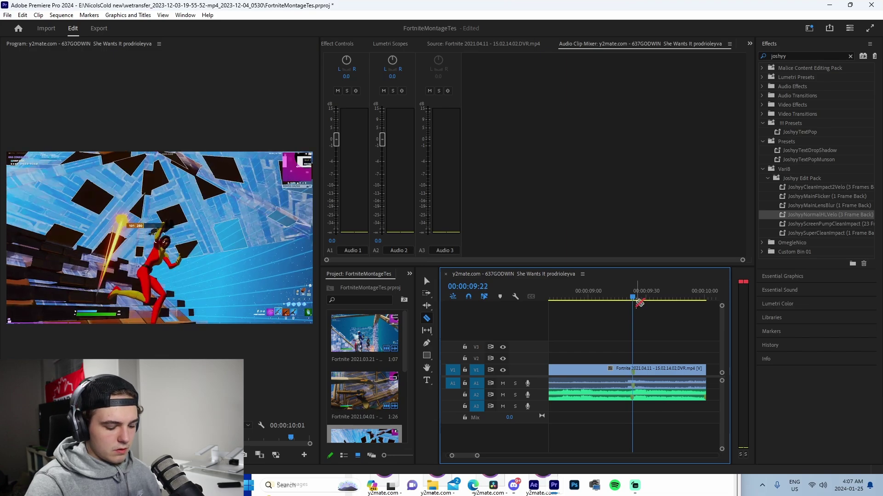
key(Left)
key(Left)
key(Left)
click(627, 370)
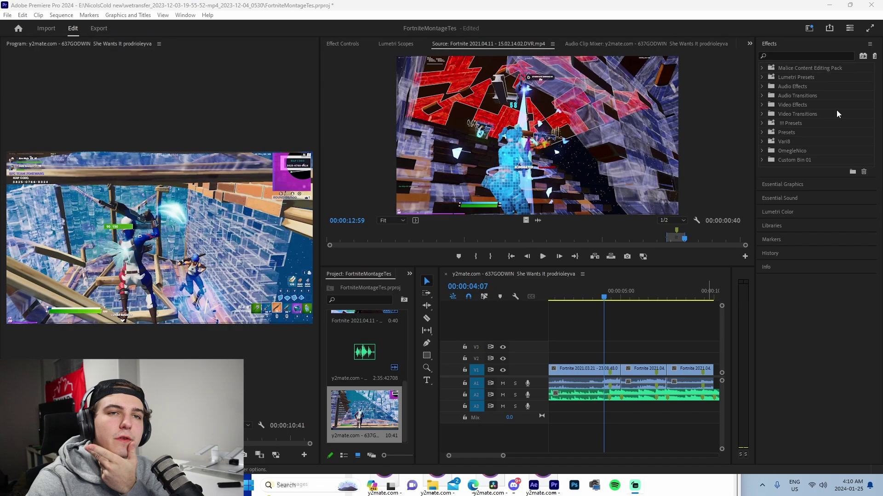
- Search the Effects panel for "joshyy" presets
click(789, 56)
text(joshyy)
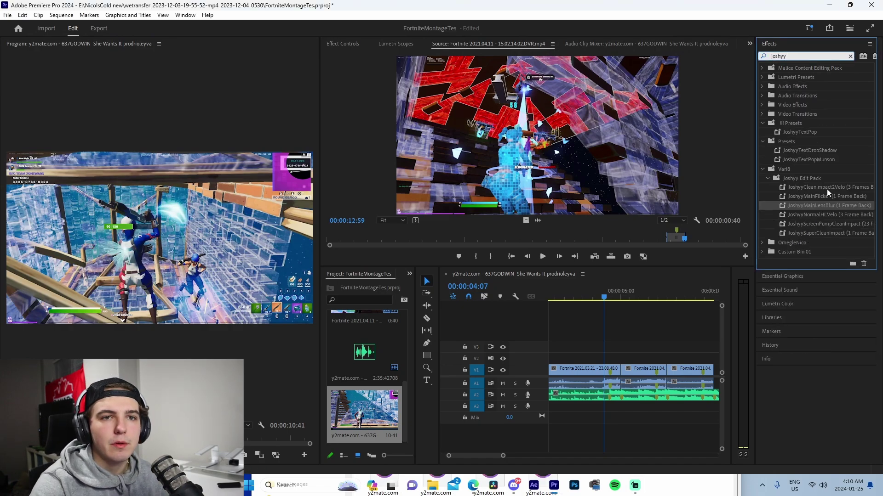
click(650, 353)
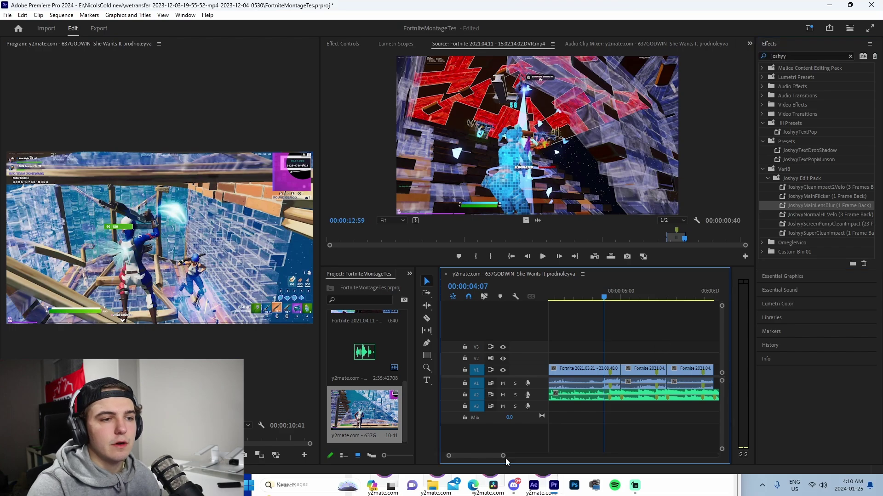
- Cut the first gameplay clip at 00:00:04:23, two frames before the beat marker at 00:00:04:25
key(=)
click(646, 295)
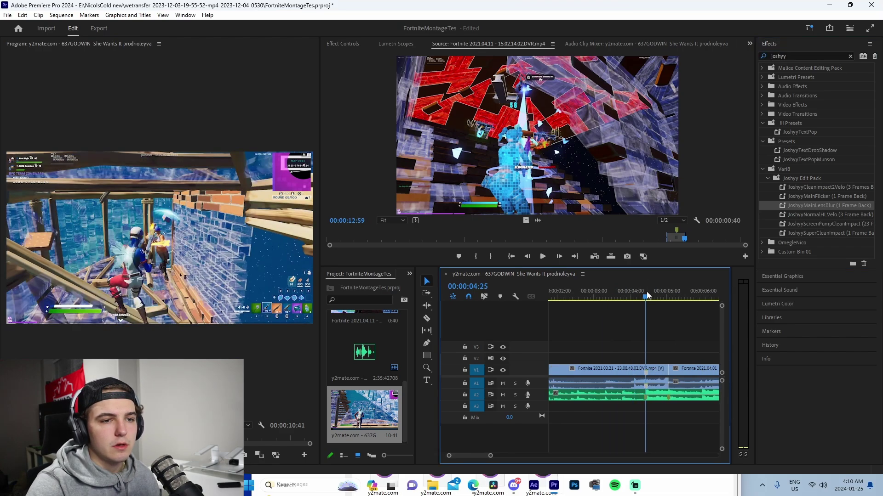
click(656, 373)
key(Left)
key(Left)
key(c)
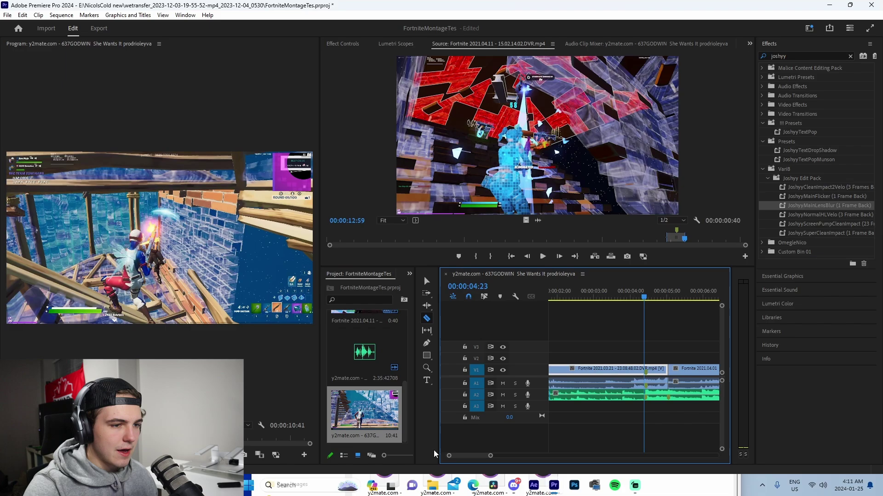
drag(490, 456, 483, 456)
click(635, 370)
- Apply the JoshyyCleanImpact2Velo preset to the short segment after the first clip's cut
key(v)
drag(817, 187, 655, 367)
drag(473, 456, 515, 456)
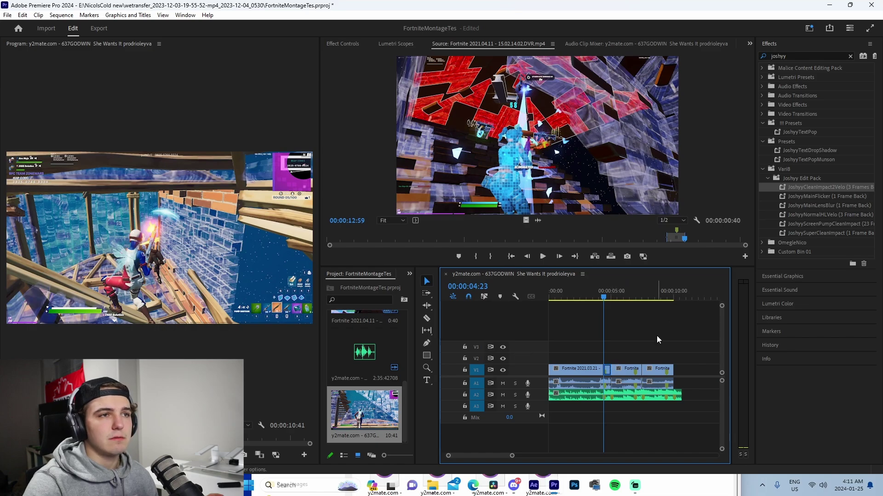